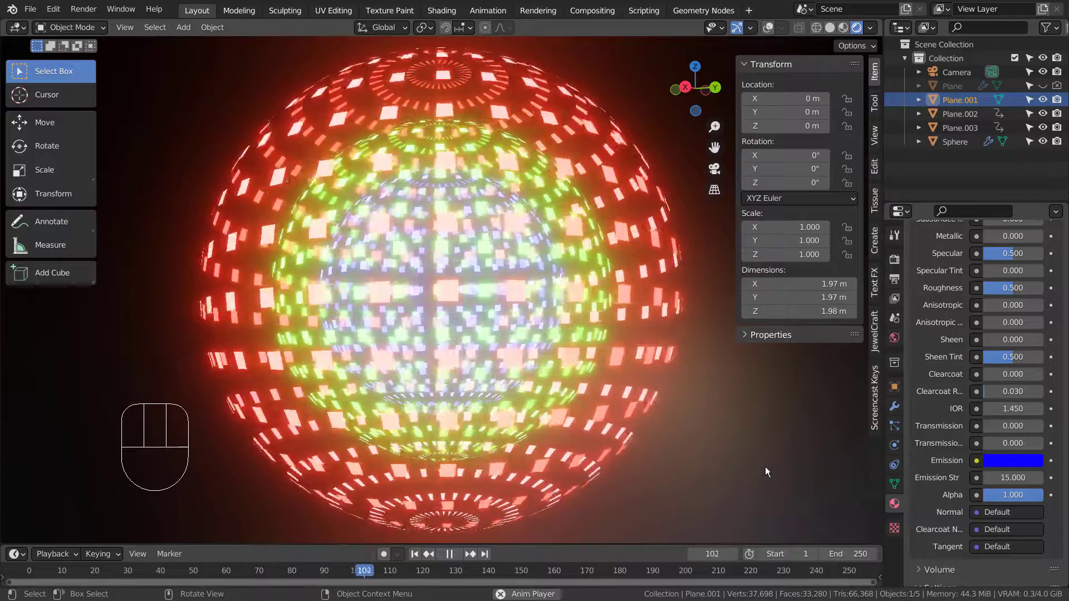
Stop the rotating-sphere playback at frame 1 and orbit round to the dark outer Sphere
scroll(585, 363, up, 6)
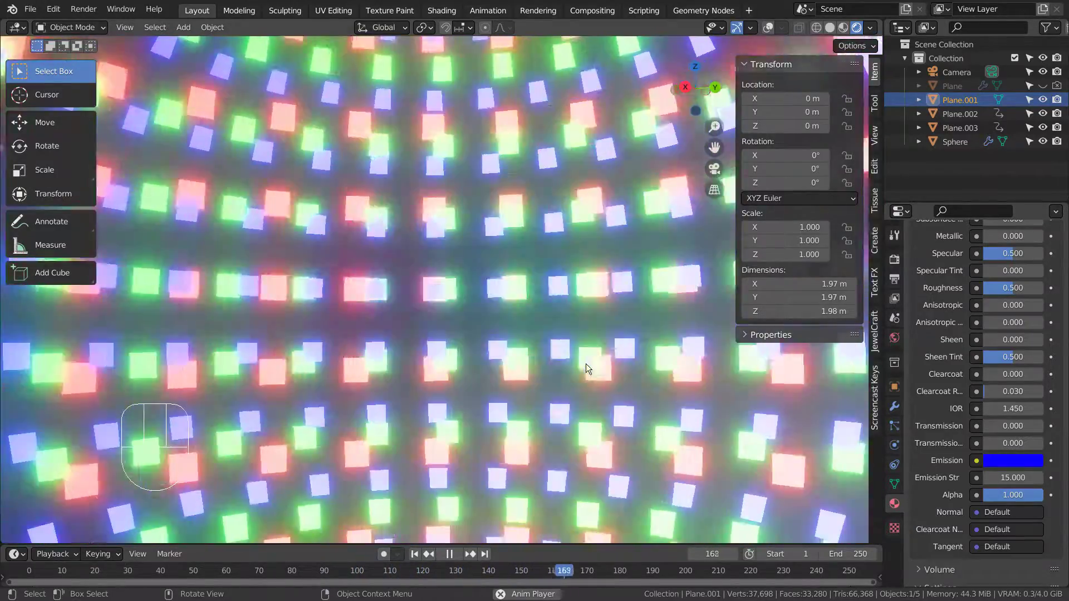
middle_drag(586, 363, 612, 334)
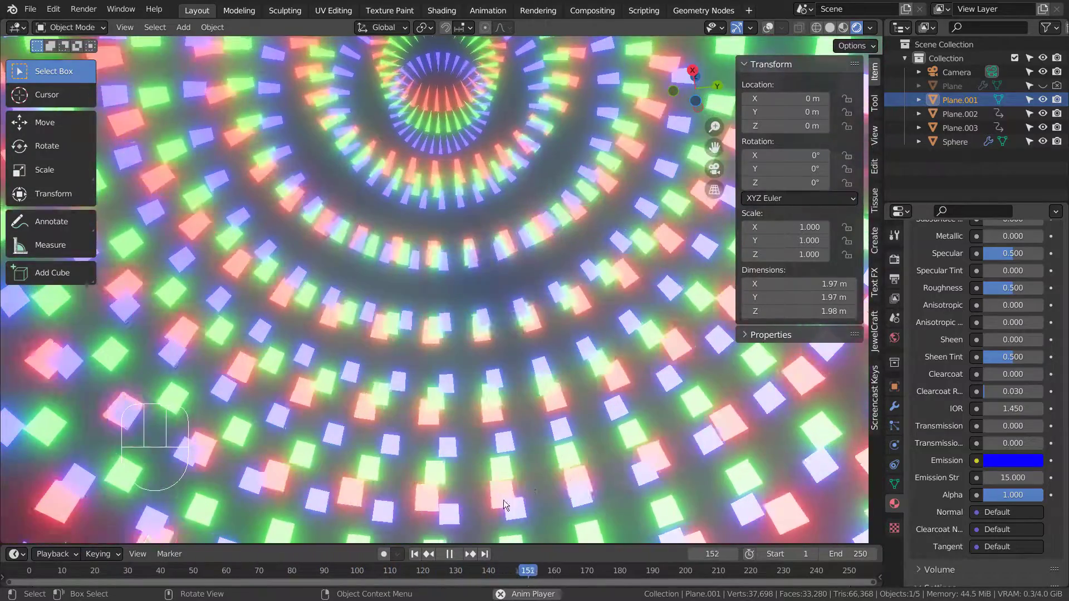
key(space)
middle_drag(452, 514, 606, 422)
Turn on viewport overlays and hide the dark outer Sphere
scroll(607, 419, down, 5)
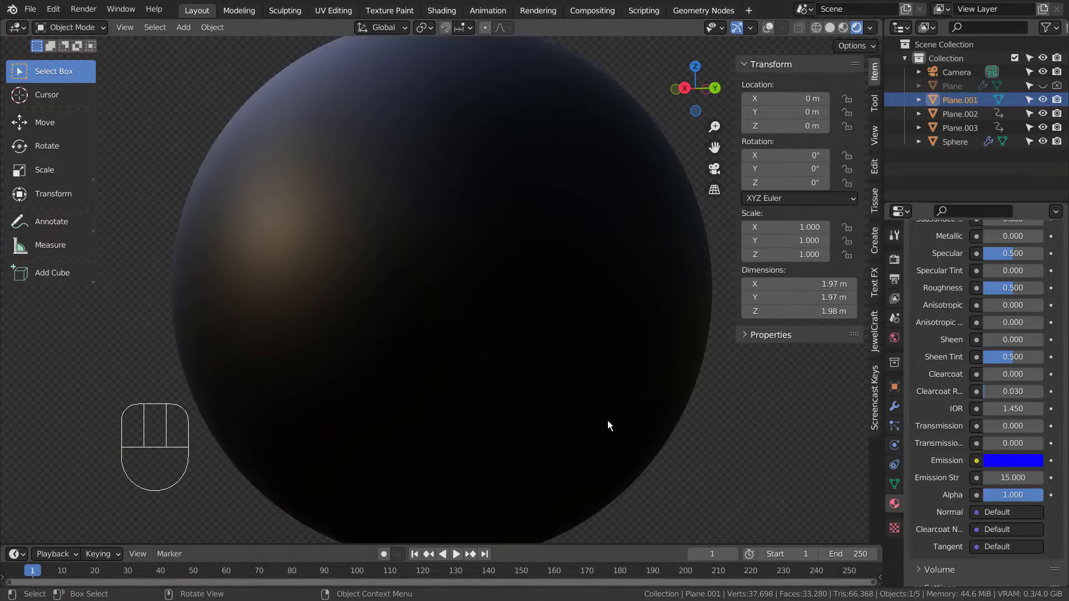
click(543, 313)
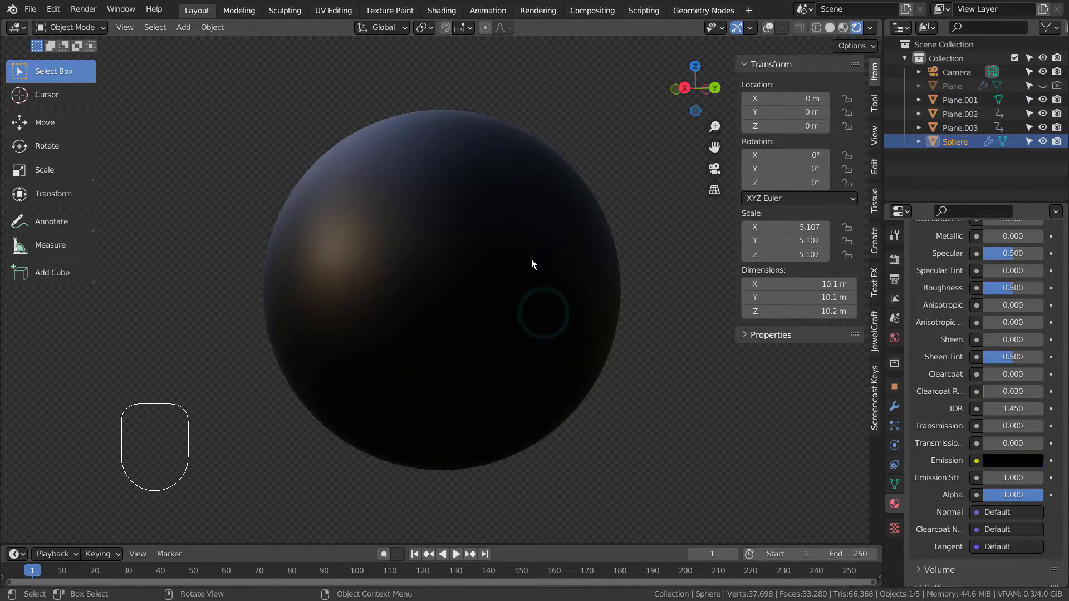
click(771, 29)
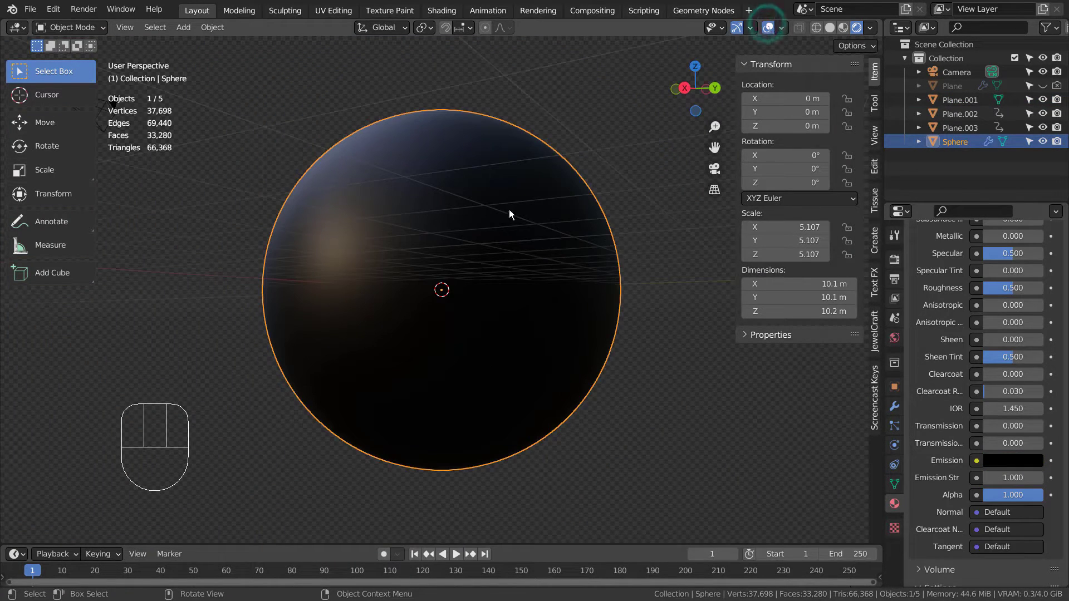
key(h)
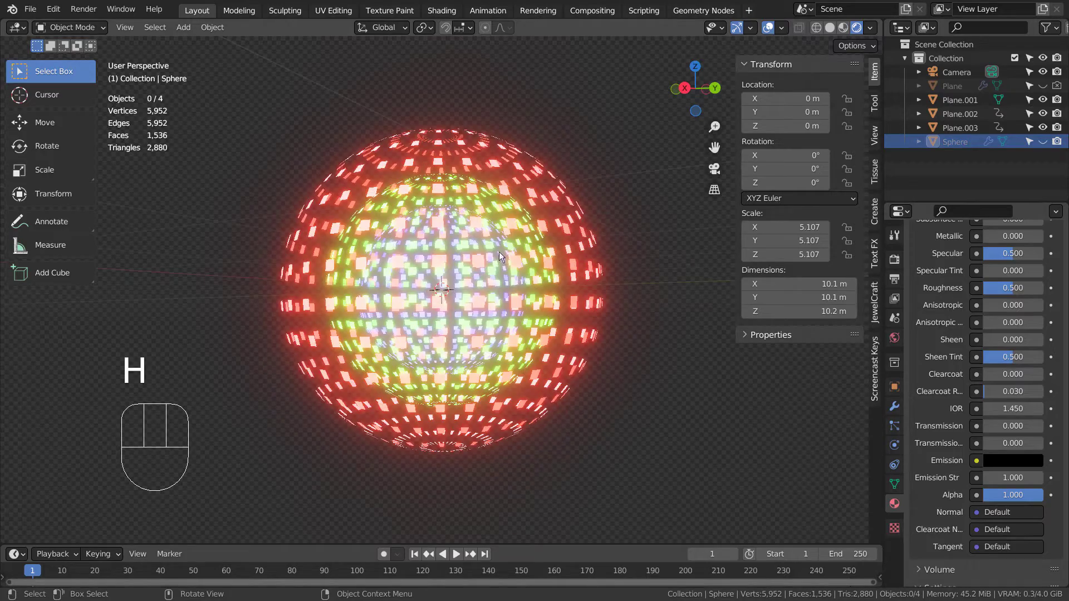
Inspect the red Plane.003, green Plane.002 and blue Plane.001 glowing shells in turn
click(536, 220)
middle_drag(489, 341, 523, 255)
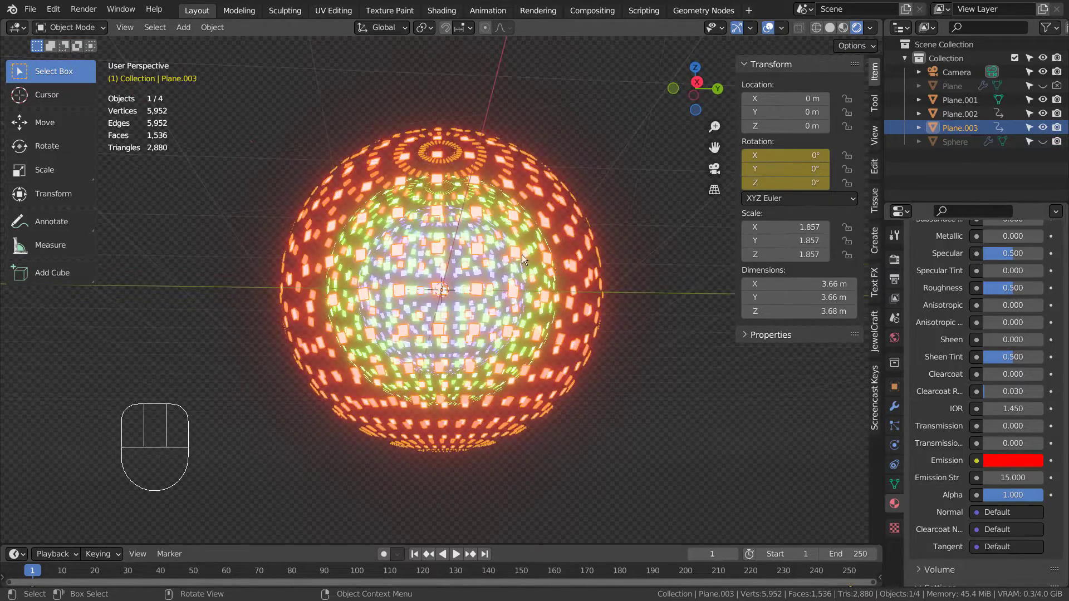
scroll(509, 241, up, 5)
click(505, 219)
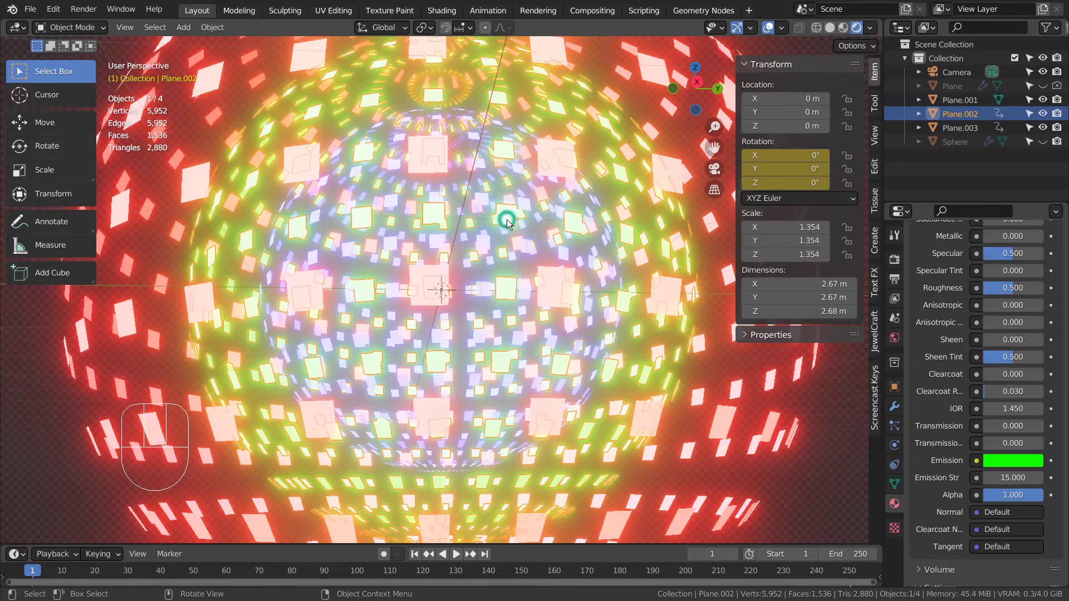
middle_drag(462, 344, 508, 336)
click(672, 289)
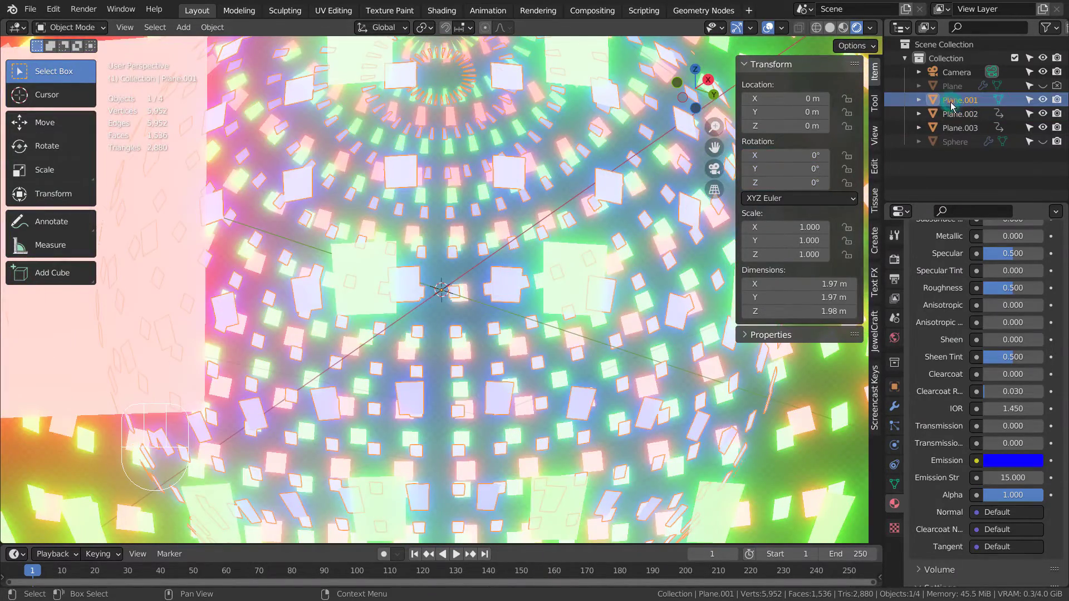
scroll(672, 289, down, 10)
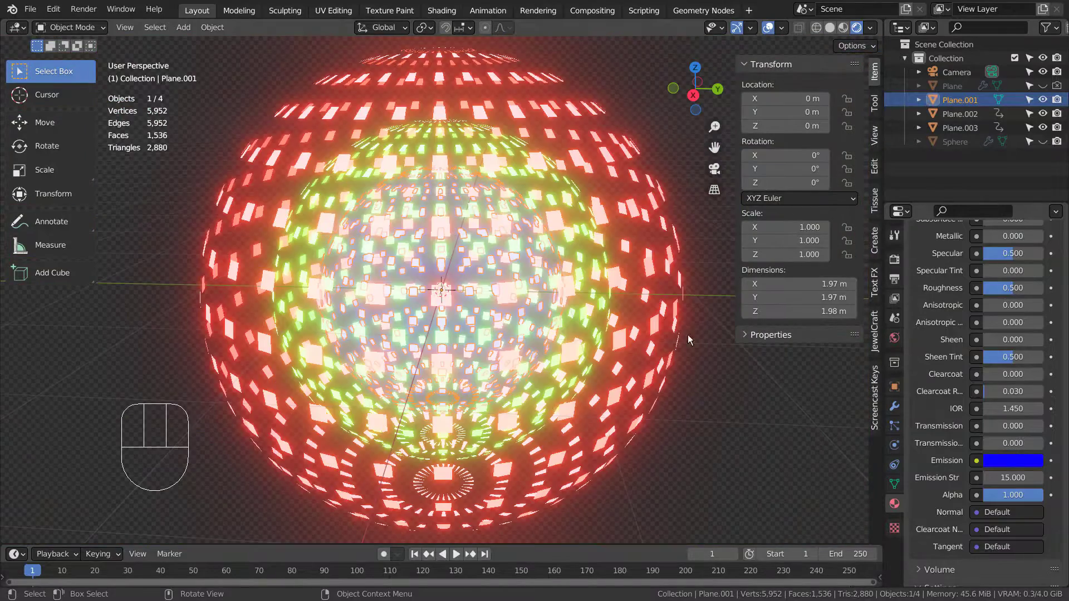
Switch the viewport to Solid shading while selecting the sphere shells
click(962, 127)
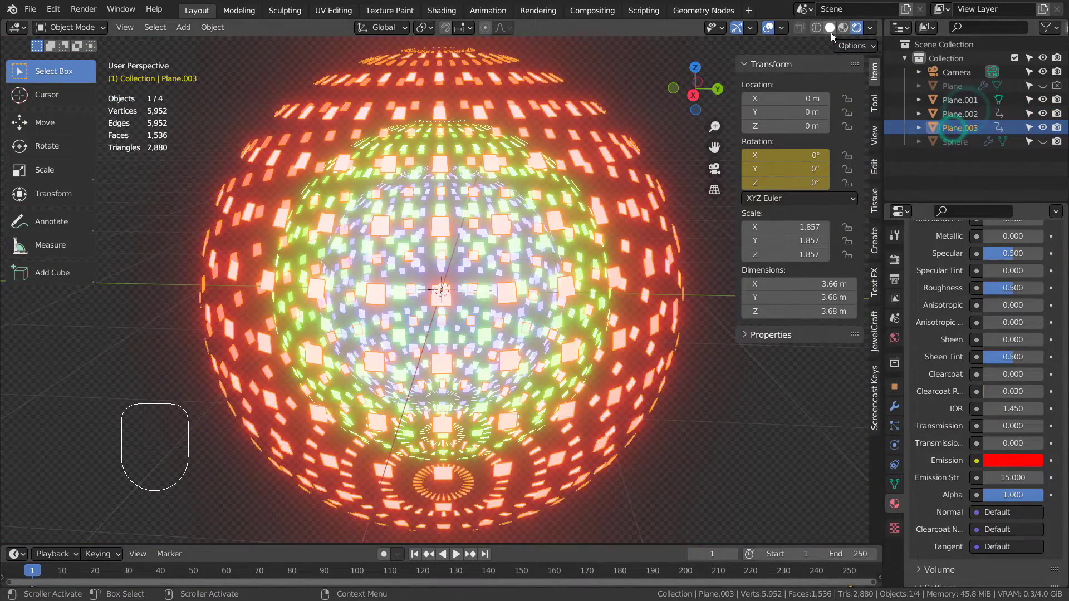
click(831, 29)
click(954, 114)
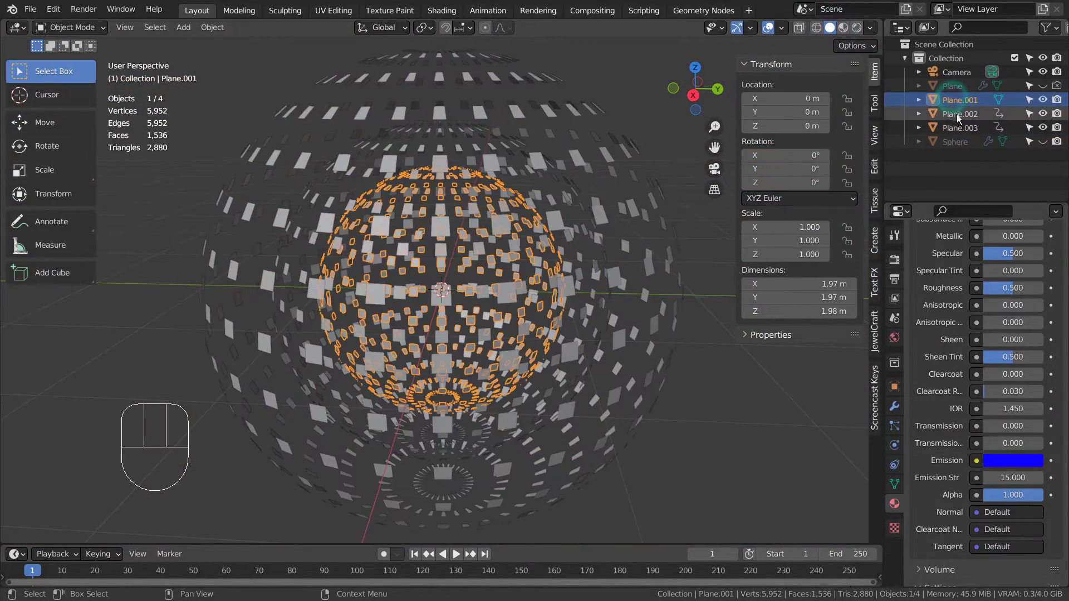
click(960, 128)
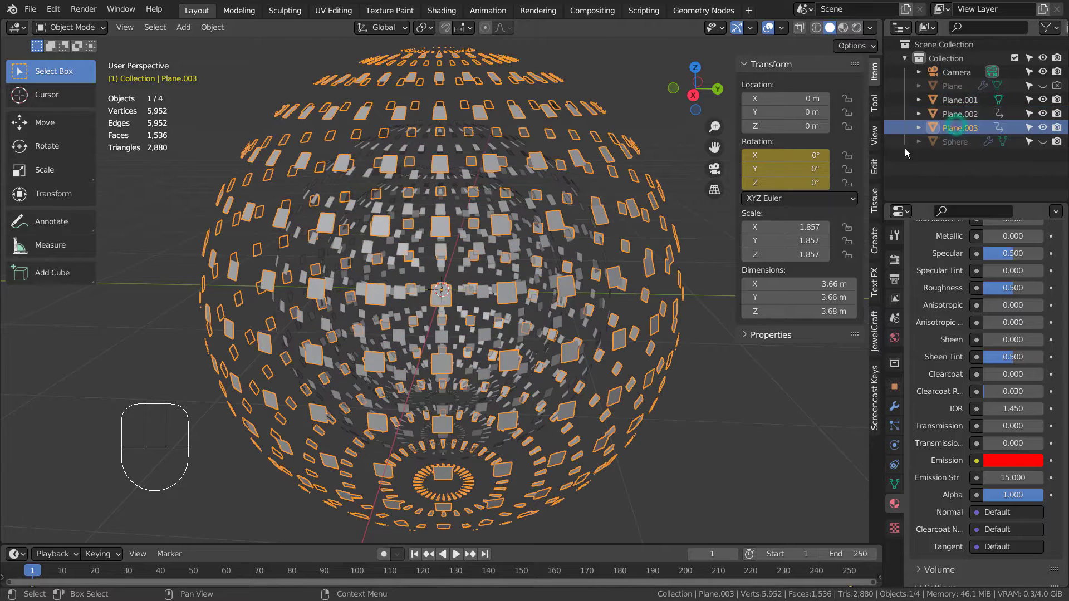
click(965, 101)
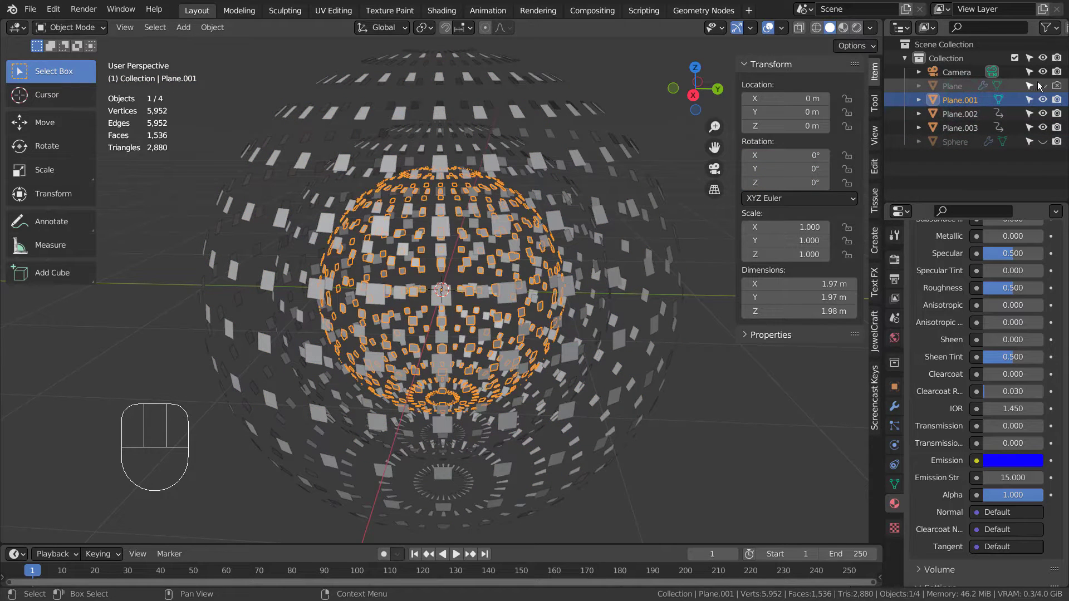
Briefly unhide and inspect the innermost Plane object, then hide it again
click(1041, 85)
click(951, 84)
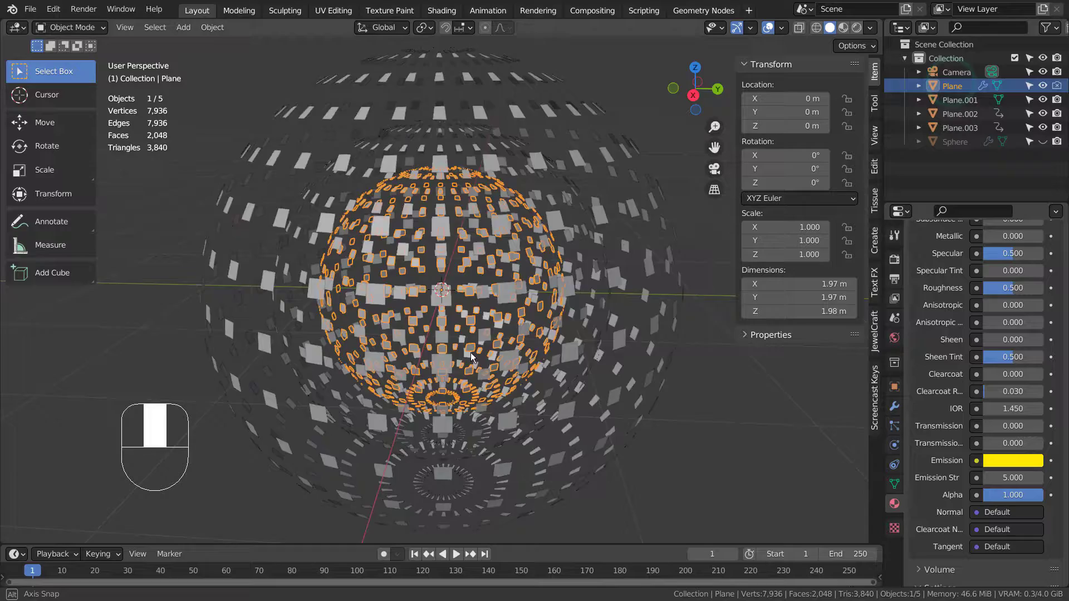
middle_drag(469, 352, 546, 303)
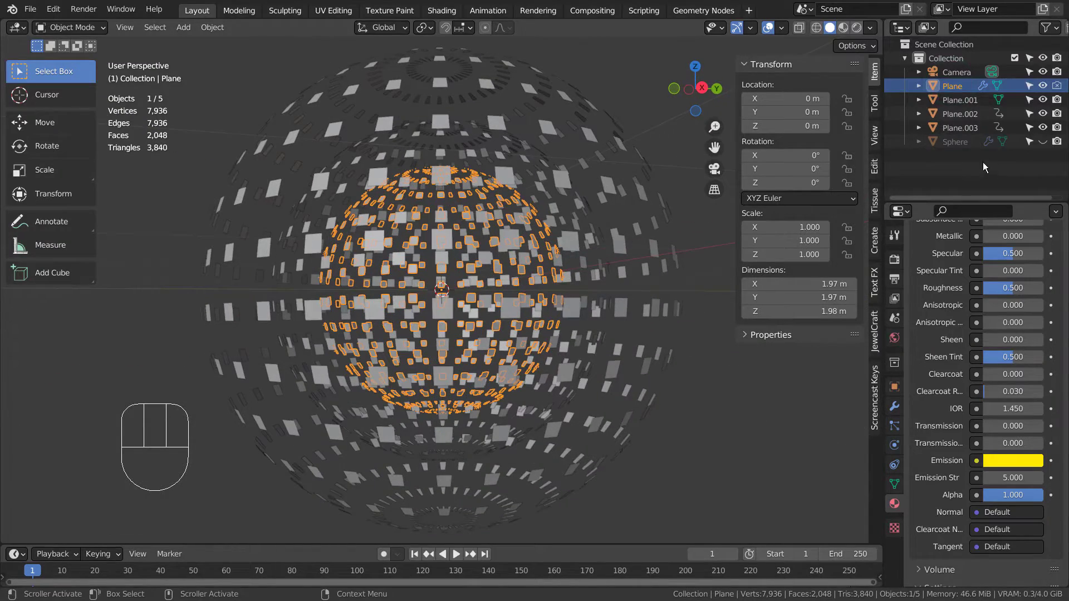
click(1042, 85)
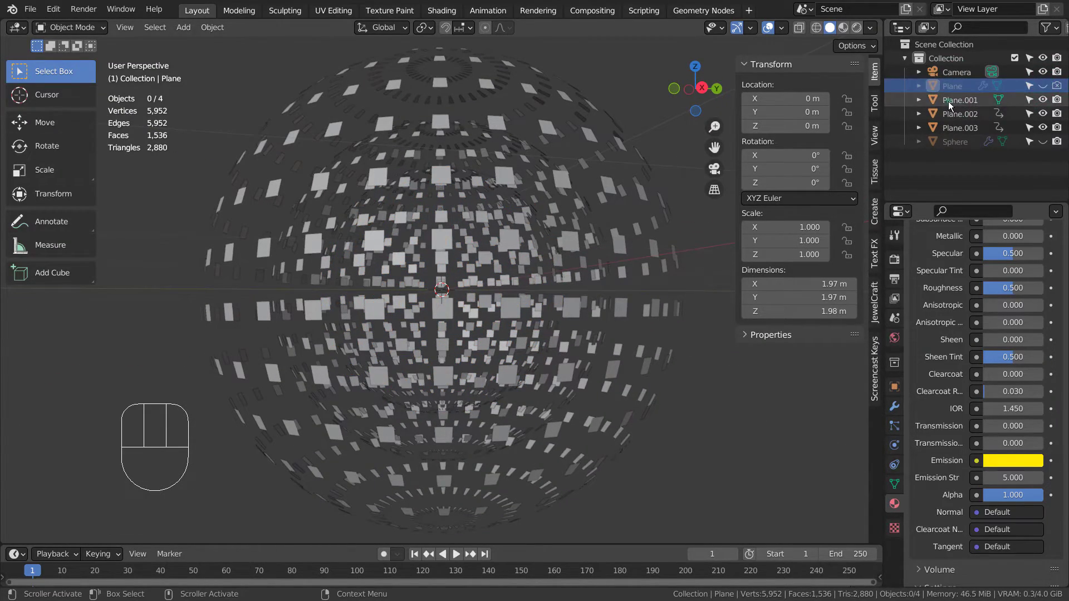
click(948, 102)
middle_drag(677, 380, 608, 317)
Hide the green Plane.002 and red Plane.003 shells, leaving the blue Plane.001 selected
click(610, 297)
key(h)
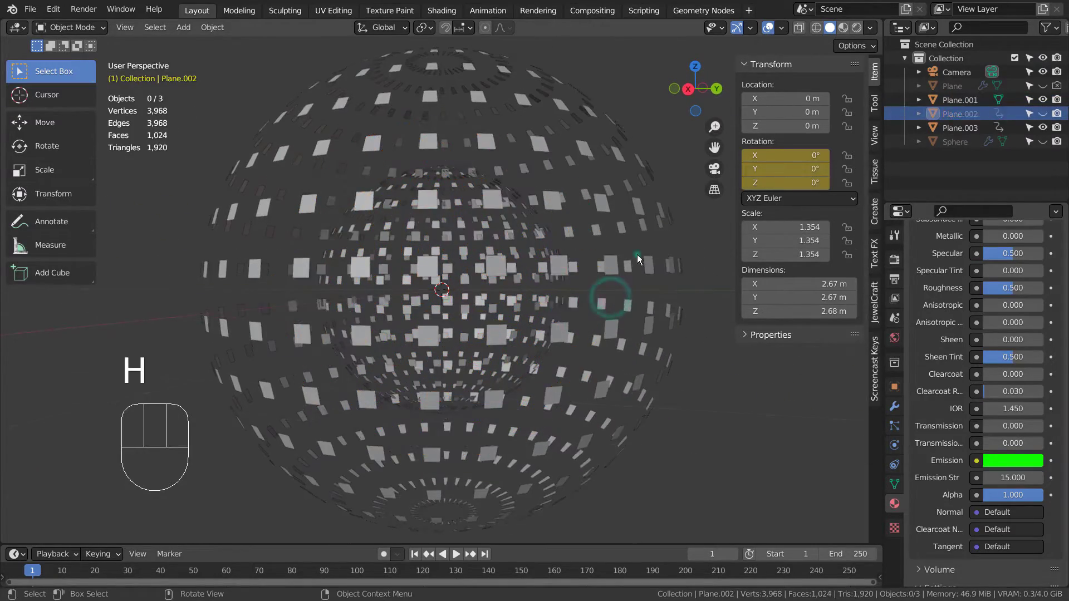
click(637, 250)
key(h)
click(566, 265)
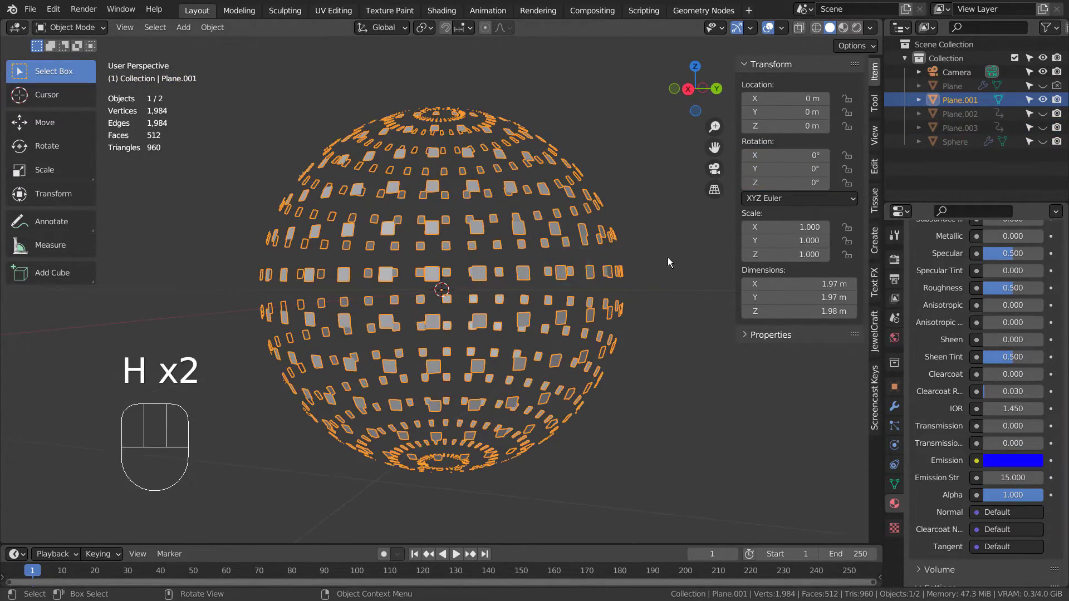
scroll(599, 296, up, 2)
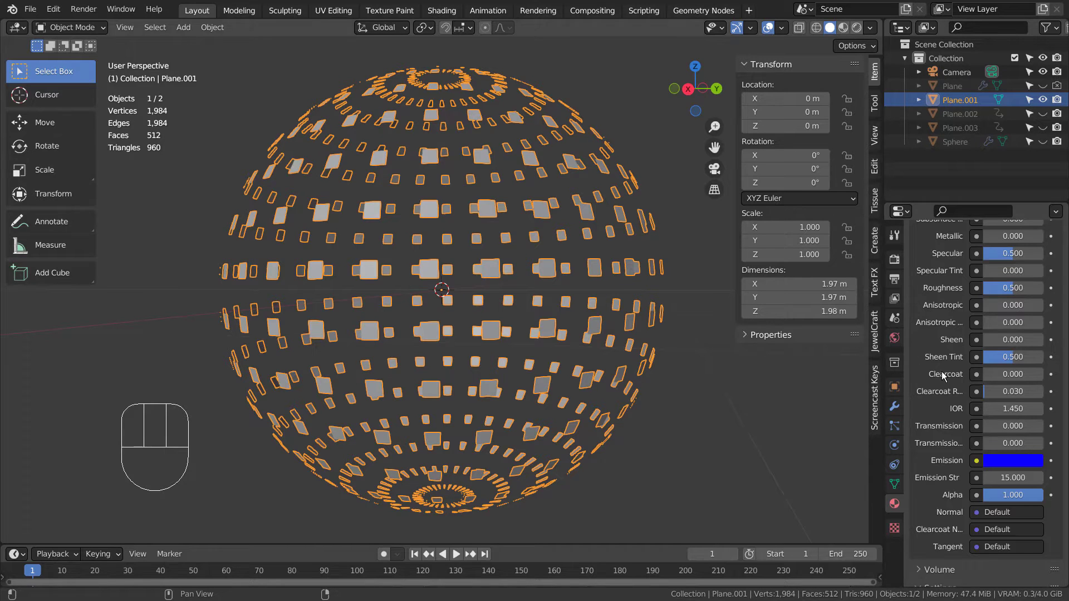
scroll(944, 376, up, 8)
scroll(945, 424, down, 8)
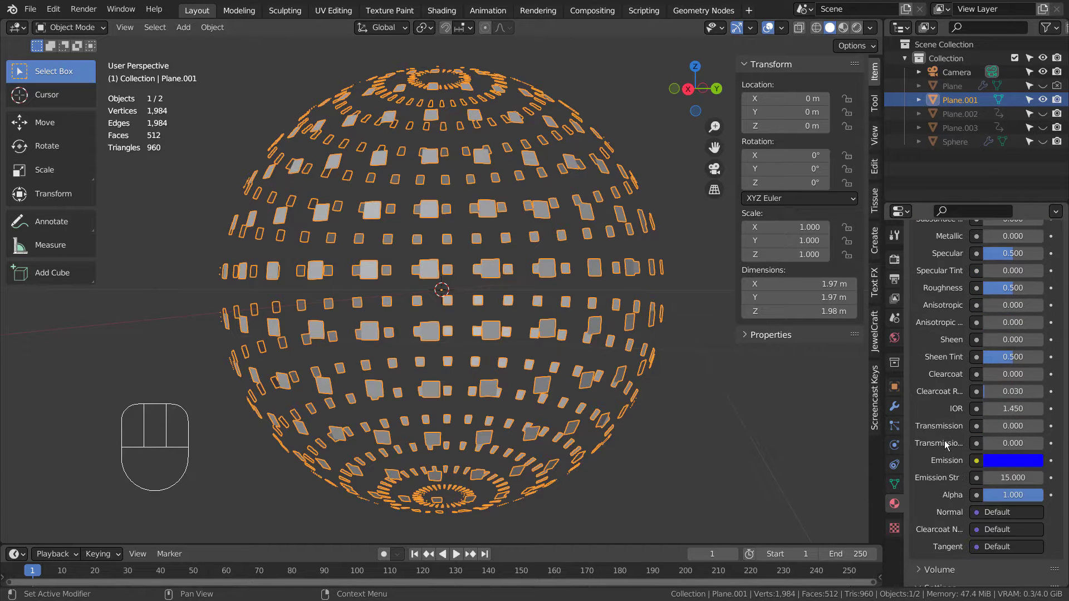
Maximize the Properties editor to review the blue sphere's emission material, then restore the layout
key(ctrl+space)
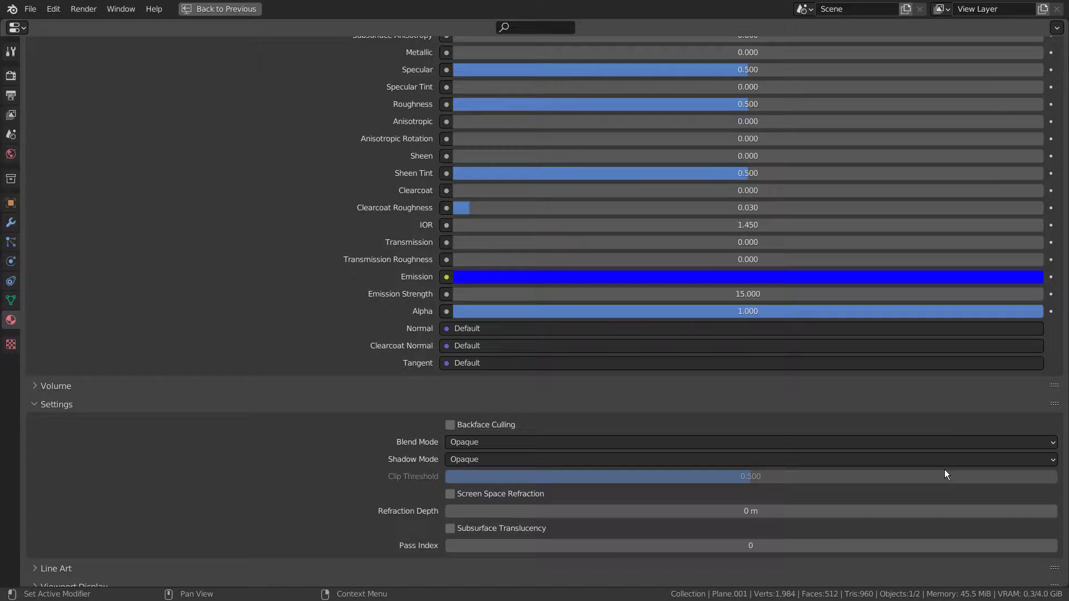
scroll(944, 470, up, 10)
scroll(944, 470, down, 3)
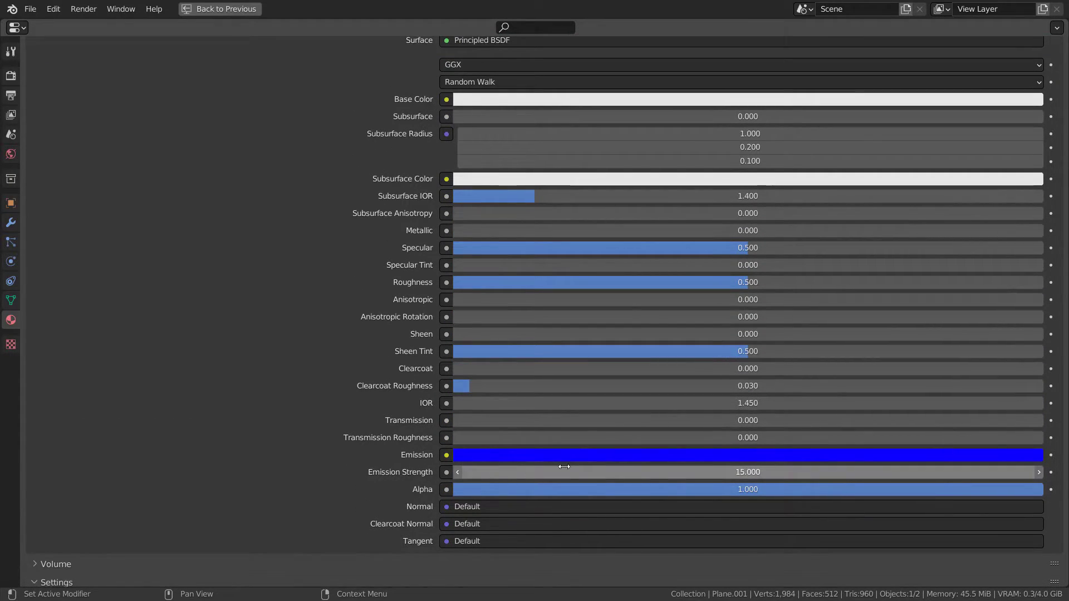
key(ctrl+space)
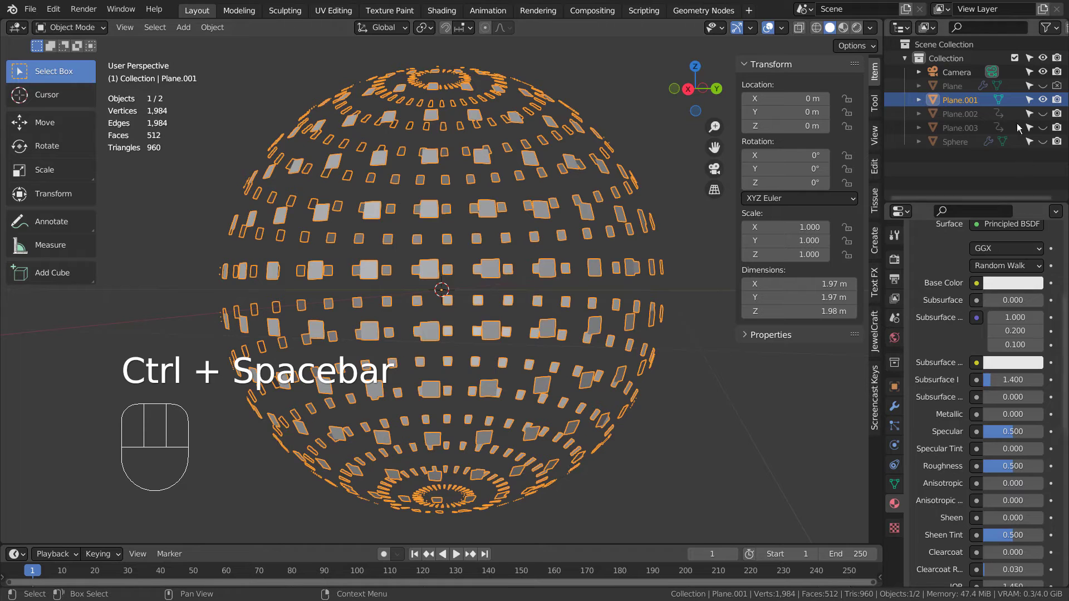
Unhide the green and red shells and set Plane.003's emission to red at strength 15
click(1042, 113)
click(1042, 127)
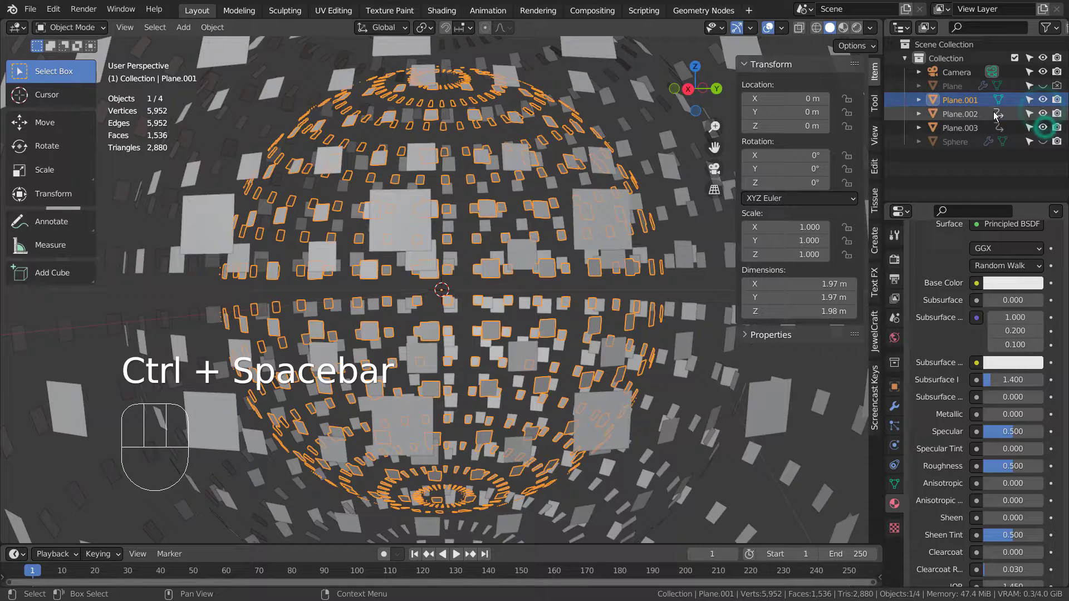
click(960, 113)
key(ctrl+space)
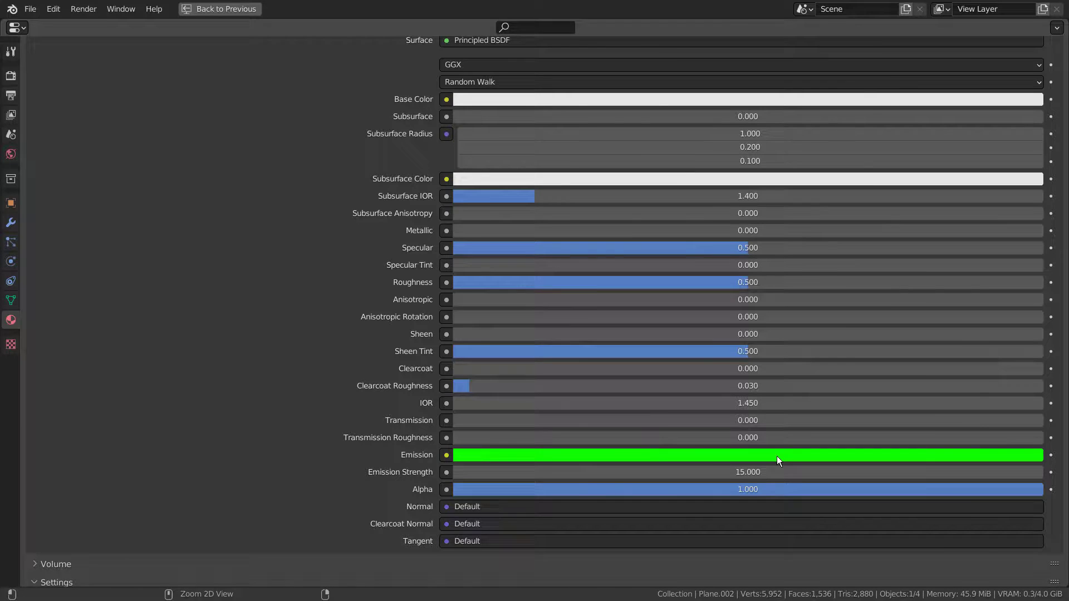
key(ctrl+space)
click(970, 127)
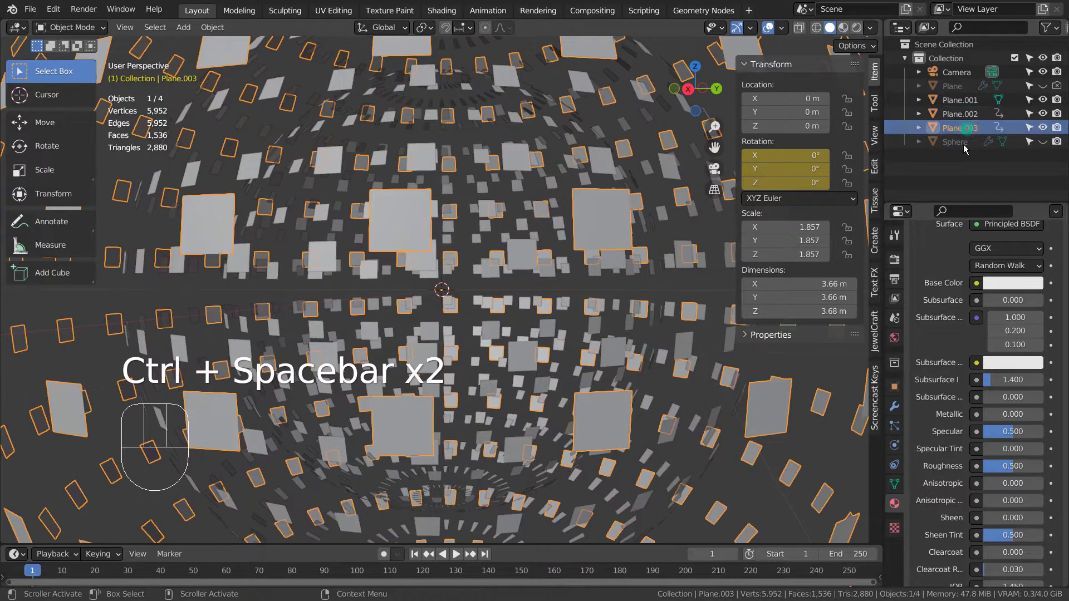
key(ctrl+space)
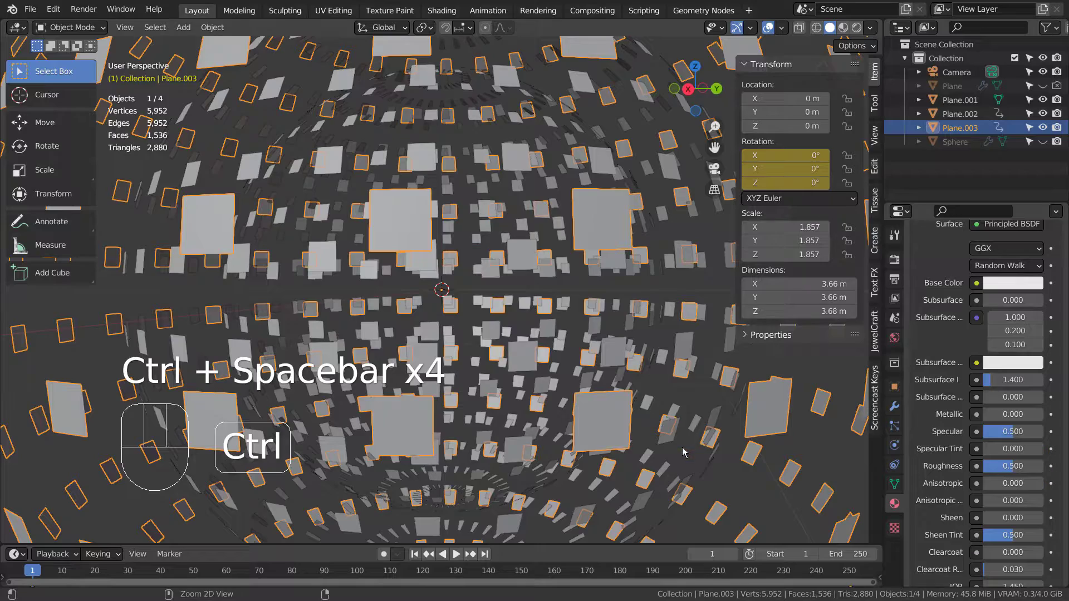
key(ctrl+space)
Preview all three glowing shells in Rendered shading and open the Render settings for Bloom
click(857, 28)
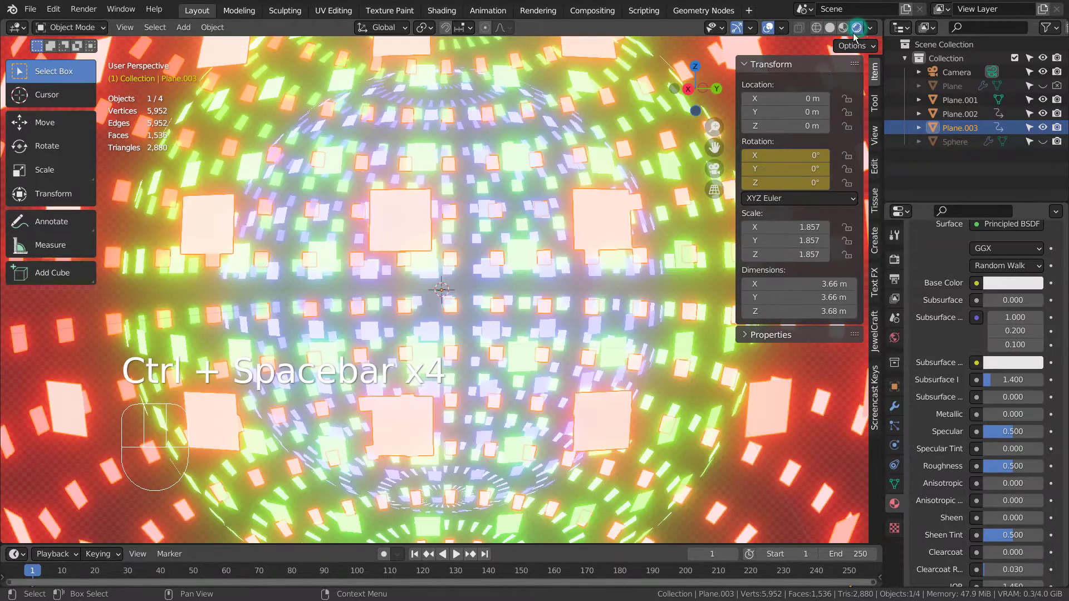
click(568, 293)
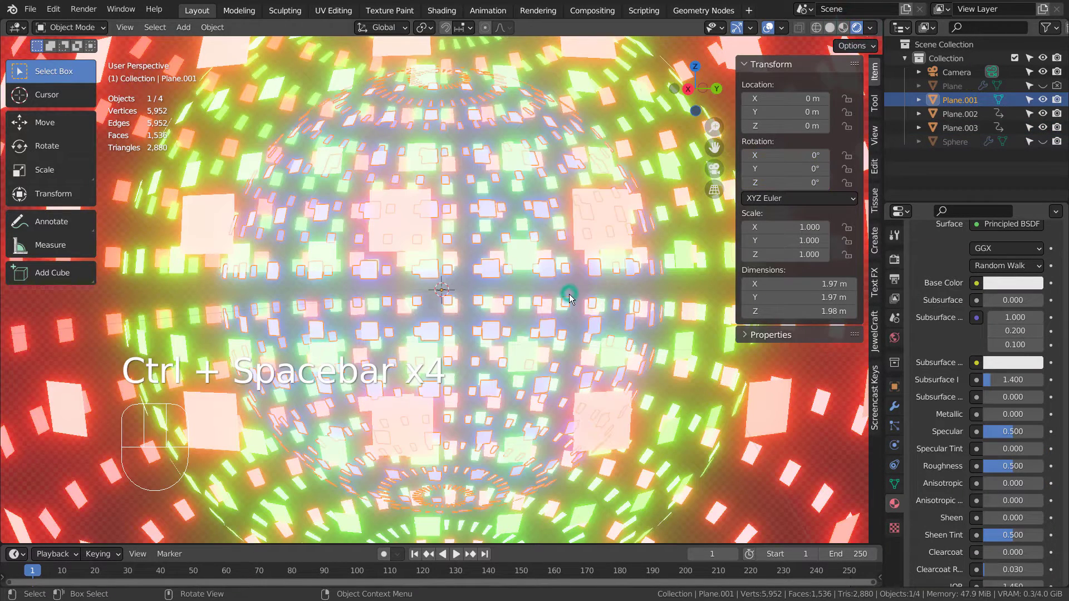
click(640, 286)
click(894, 259)
scroll(977, 289, up, 8)
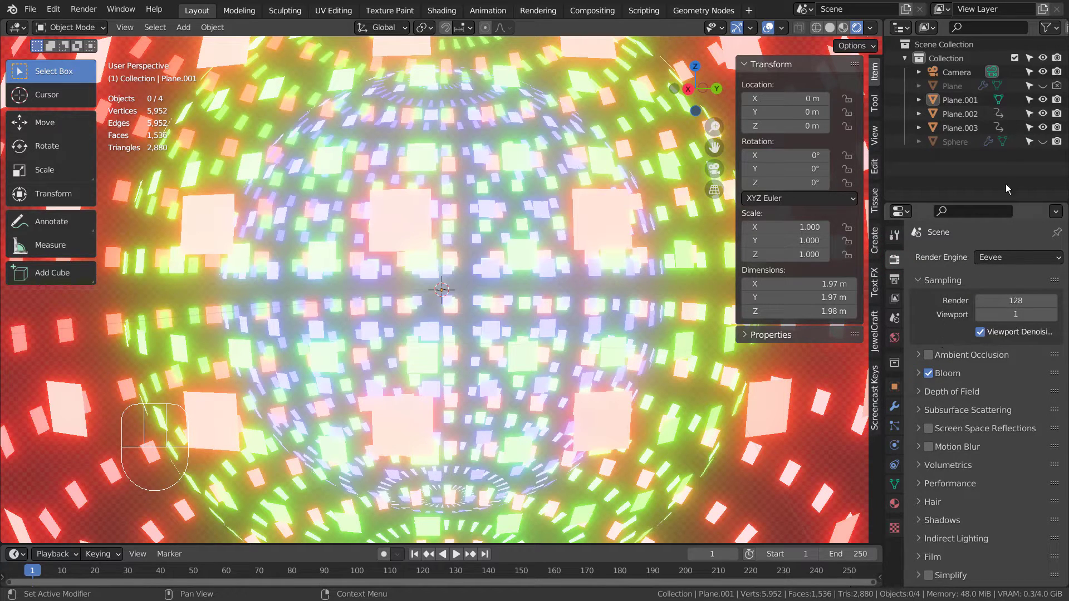
Hide Plane.002 and Plane.003, switch to Solid shading, and orbit around the blue Plane.001 shell
drag(1042, 114, 1042, 141)
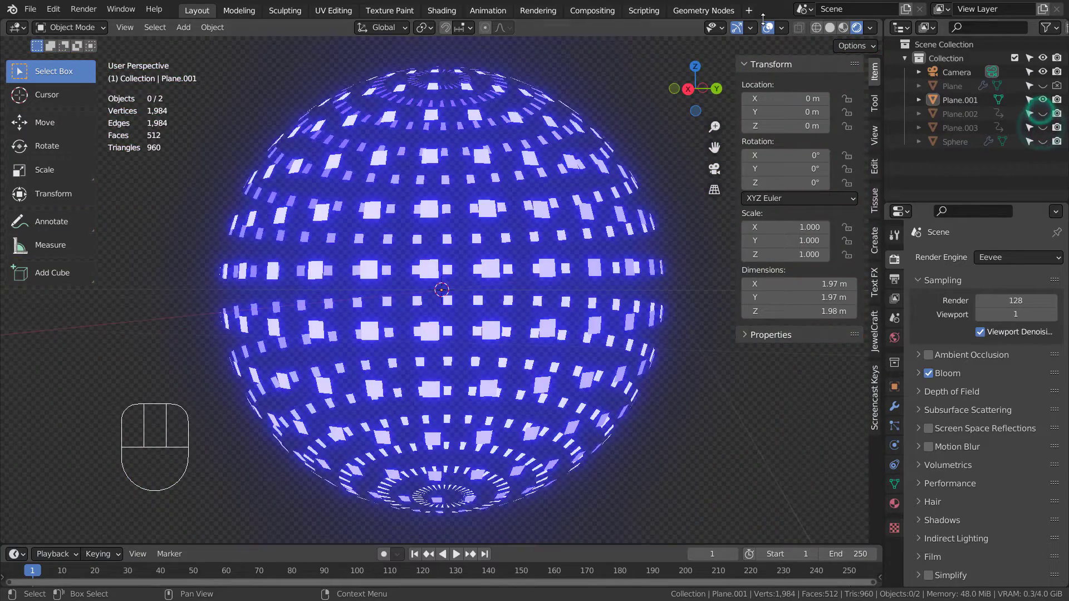
click(830, 27)
click(584, 210)
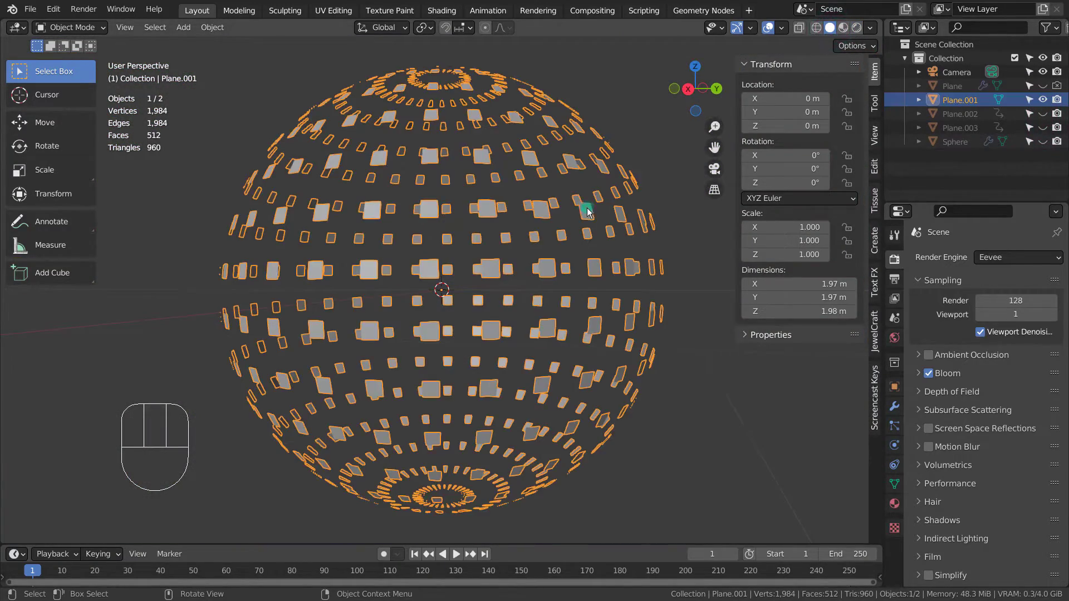
middle_drag(585, 210, 752, 419)
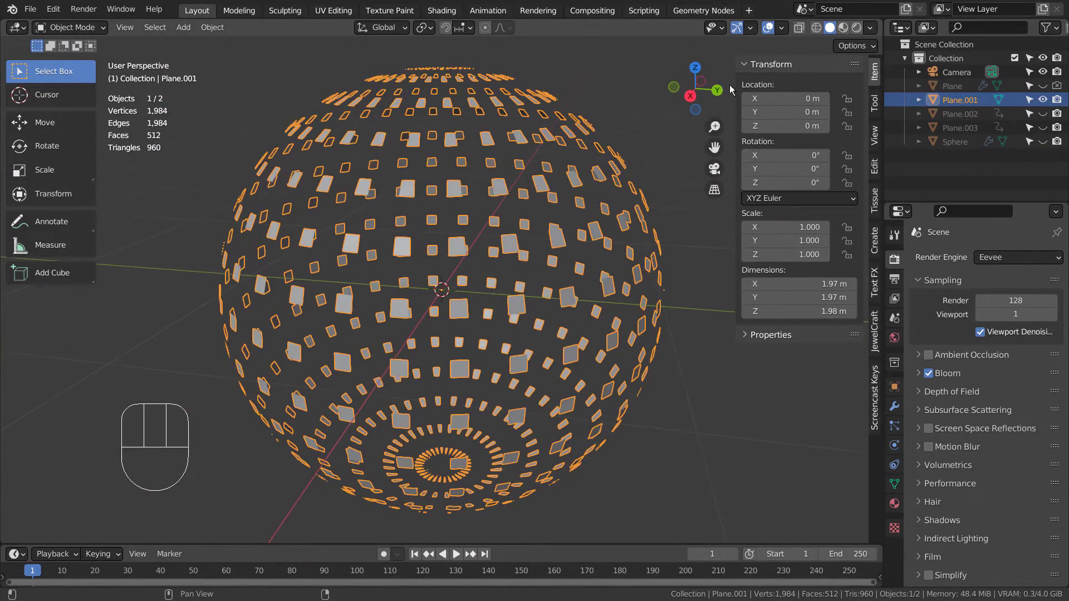
Open the Geometry Nodes workspace and orbit to a near-horizontal side view of the blue sphere
click(718, 8)
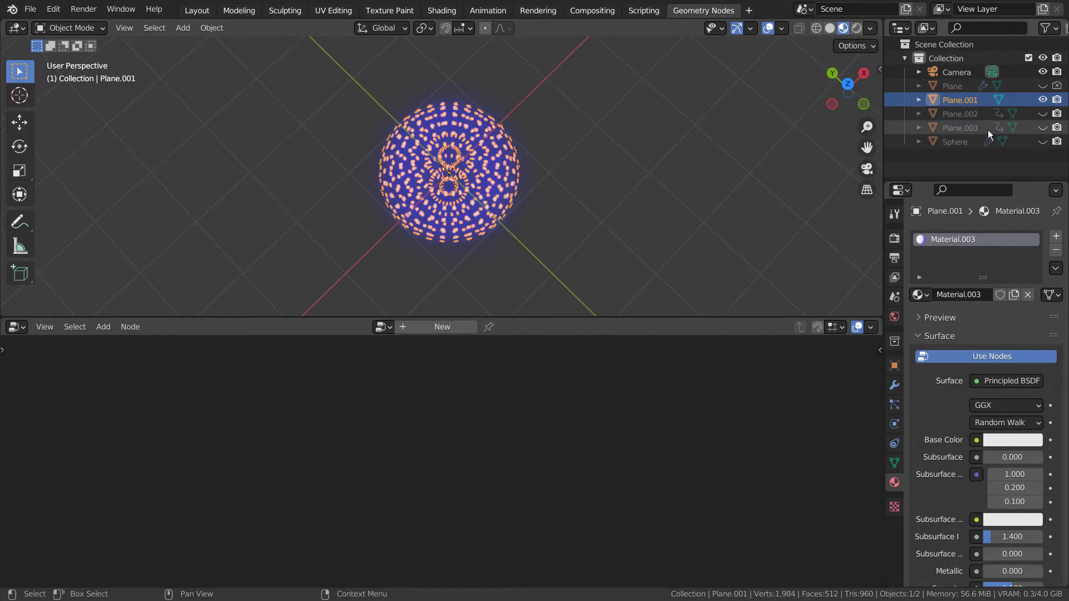
middle_drag(662, 230, 620, 159)
scroll(573, 193, up, 2)
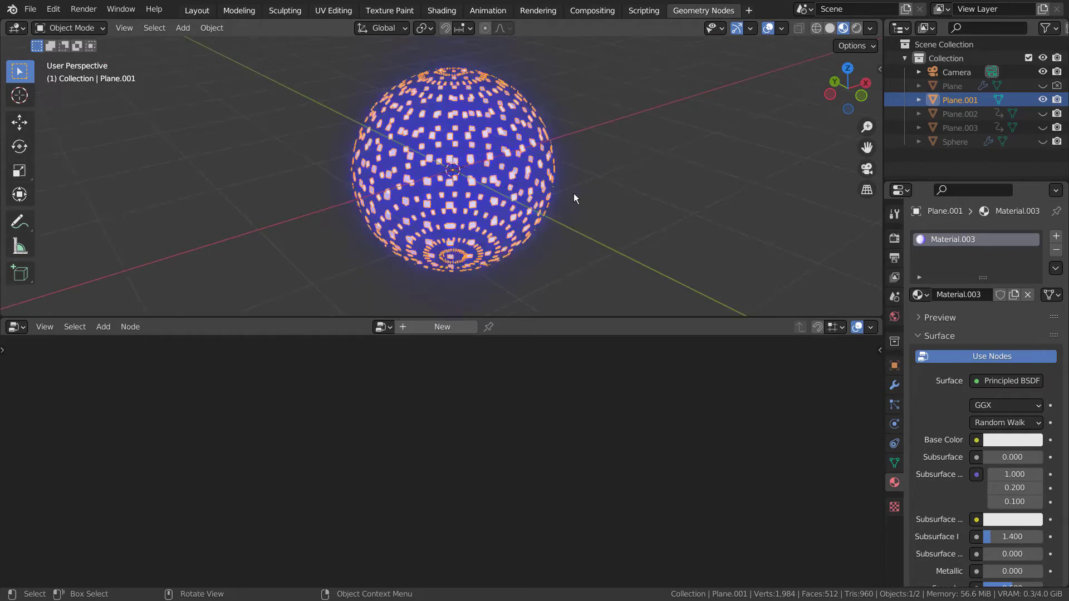
scroll(573, 195, up, 3)
mouse_move(573, 195)
middle_down()
mouse_move(696, 172)
mouse_move(581, 181)
mouse_move(579, 212)
middle_up()
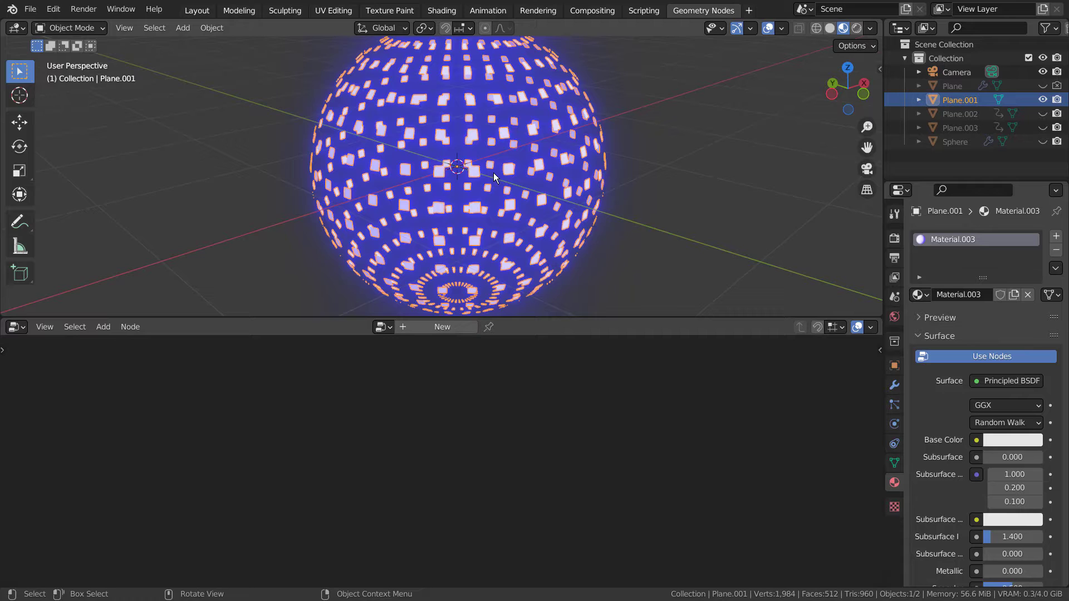
Make Plane active and maximize the node editor to review its UV Sphere to Scale Elements 0.300 tree
click(951, 87)
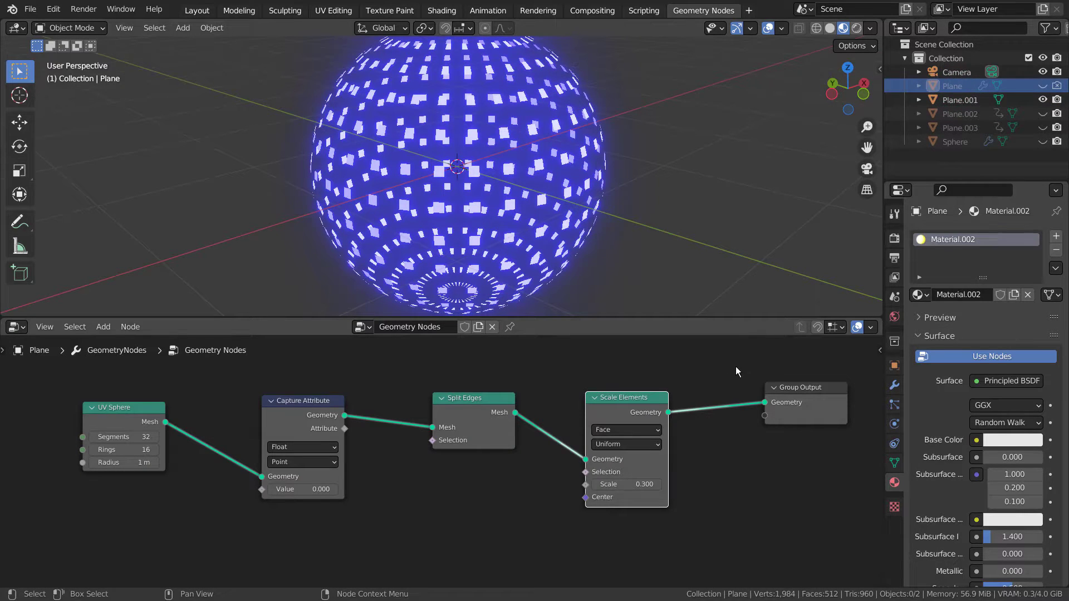
key(ctrl+space)
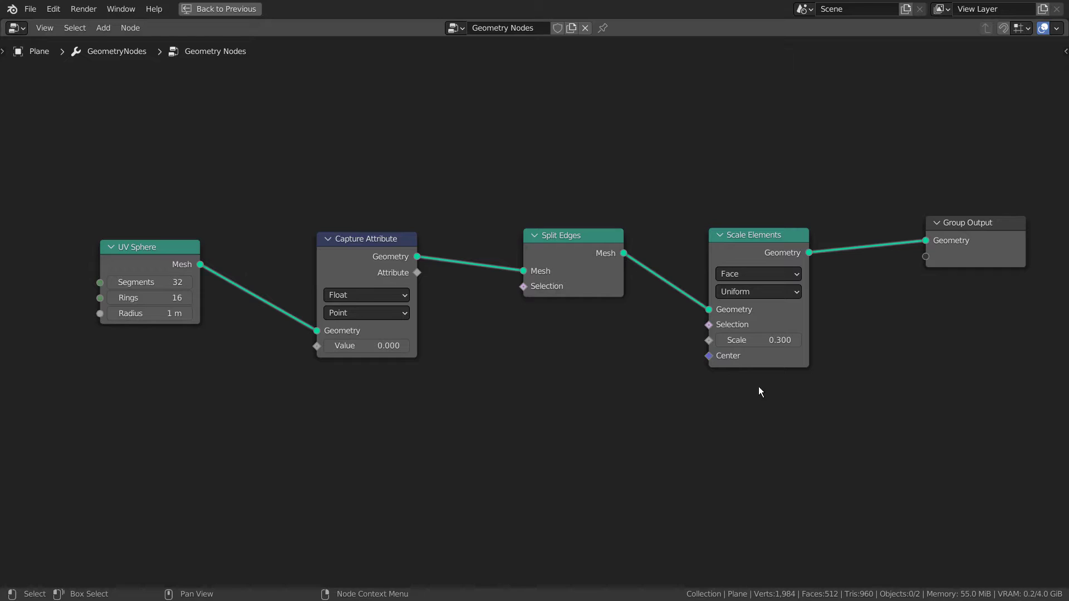
middle_drag(916, 423, 880, 434)
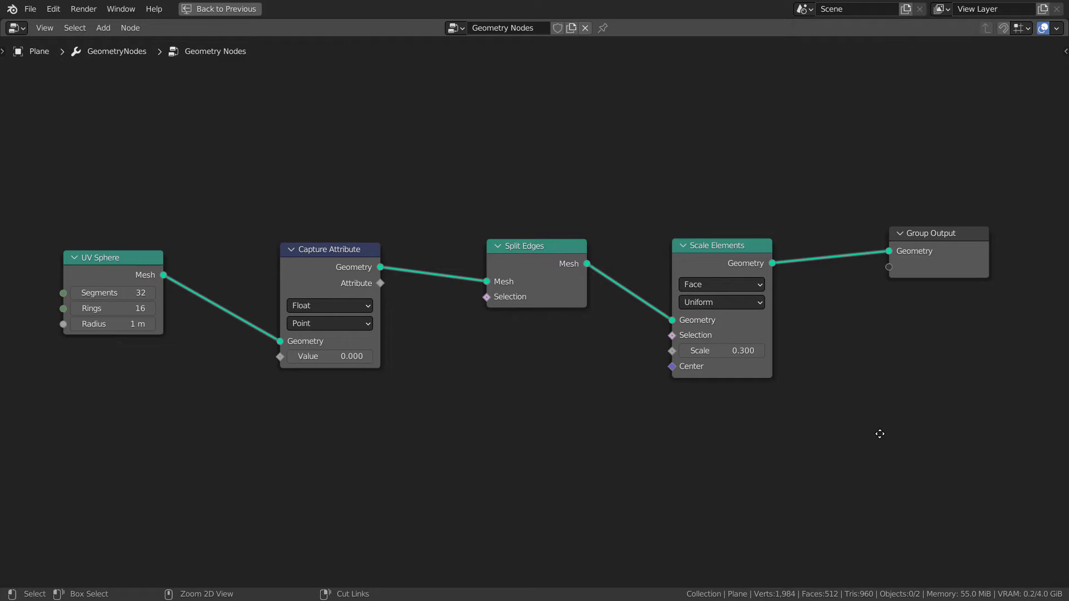
key(ctrl+space)
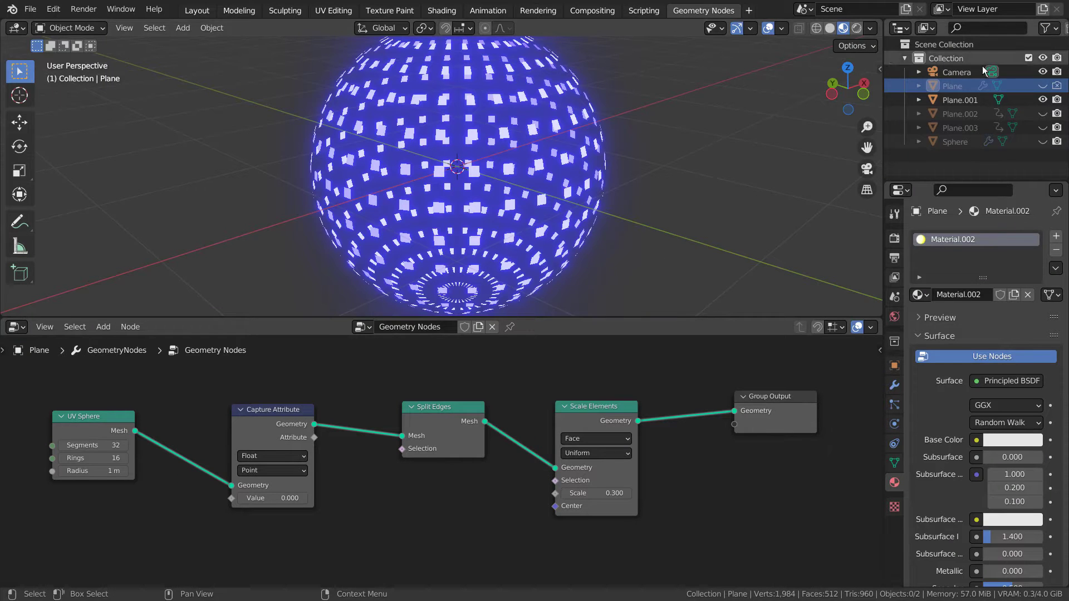
Hide the blue Plane.001 and show and select the white tiled Plane sphere
click(1042, 99)
click(1043, 85)
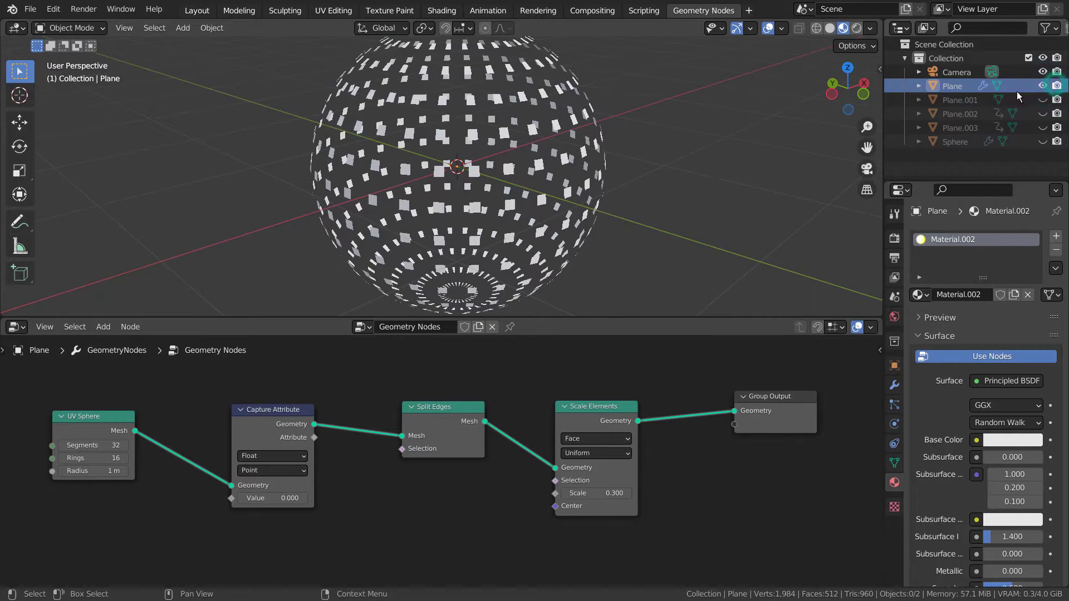
click(476, 133)
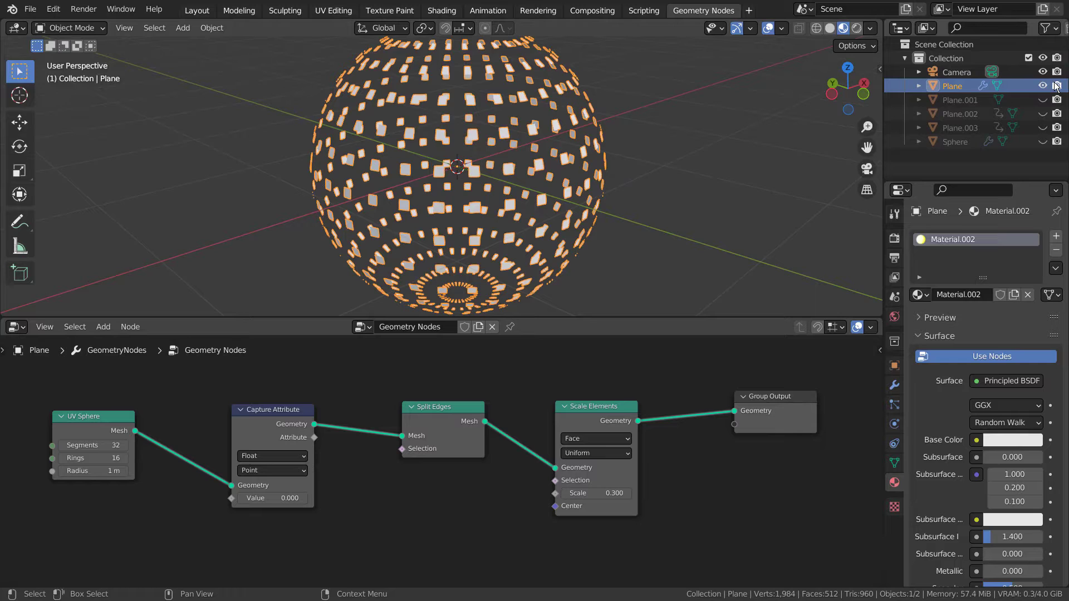
click(953, 100)
click(957, 115)
click(957, 127)
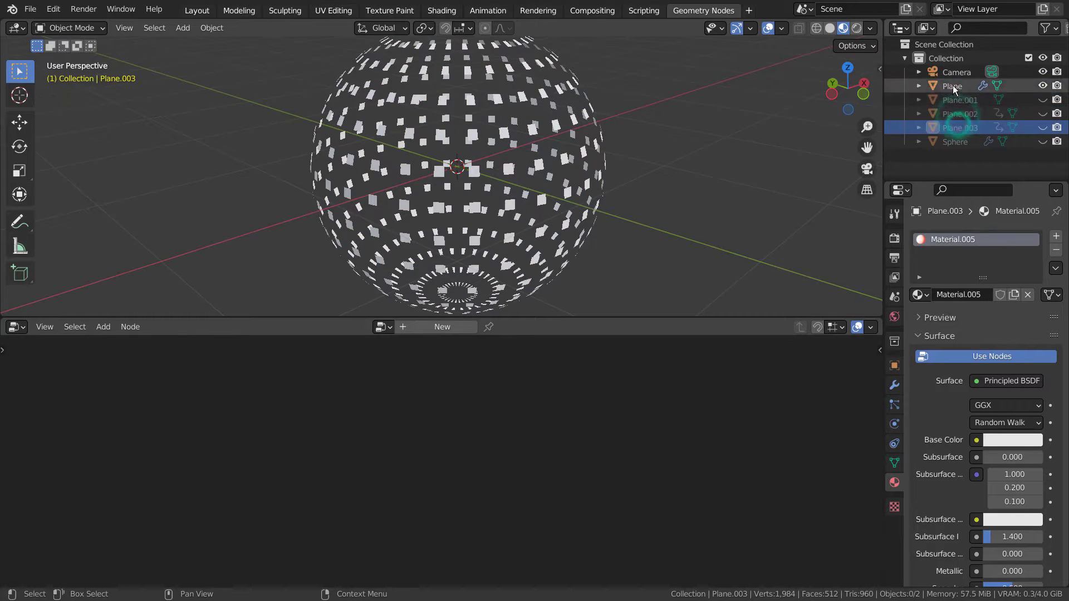
click(558, 149)
Duplicate Plane in place, apply its GeometryNodes modifier, and rotate the copy around Z
key(shift+d)
right_click(625, 176)
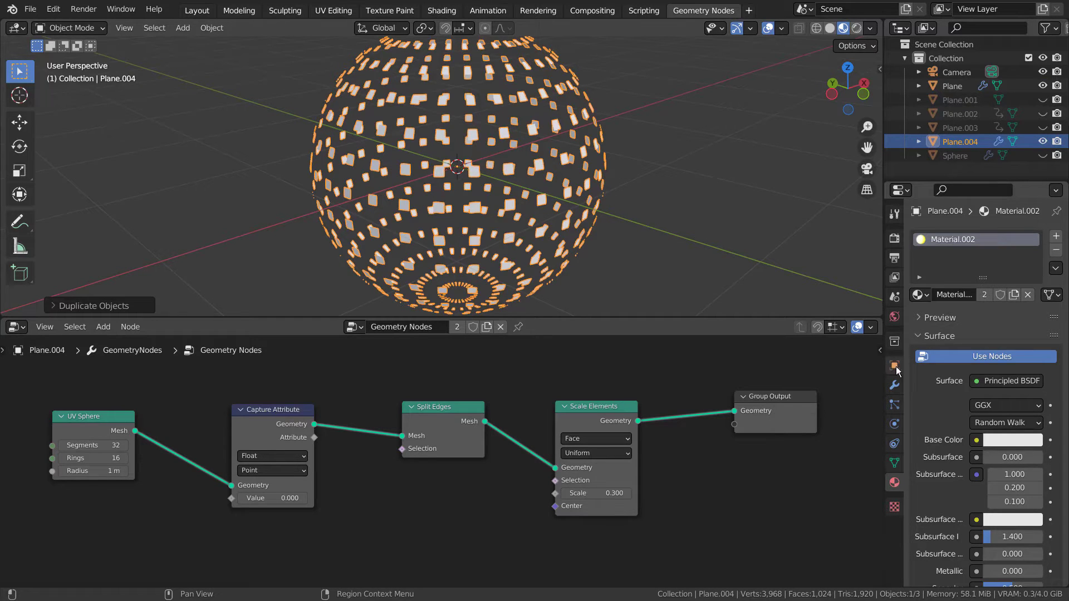
click(894, 383)
click(1023, 260)
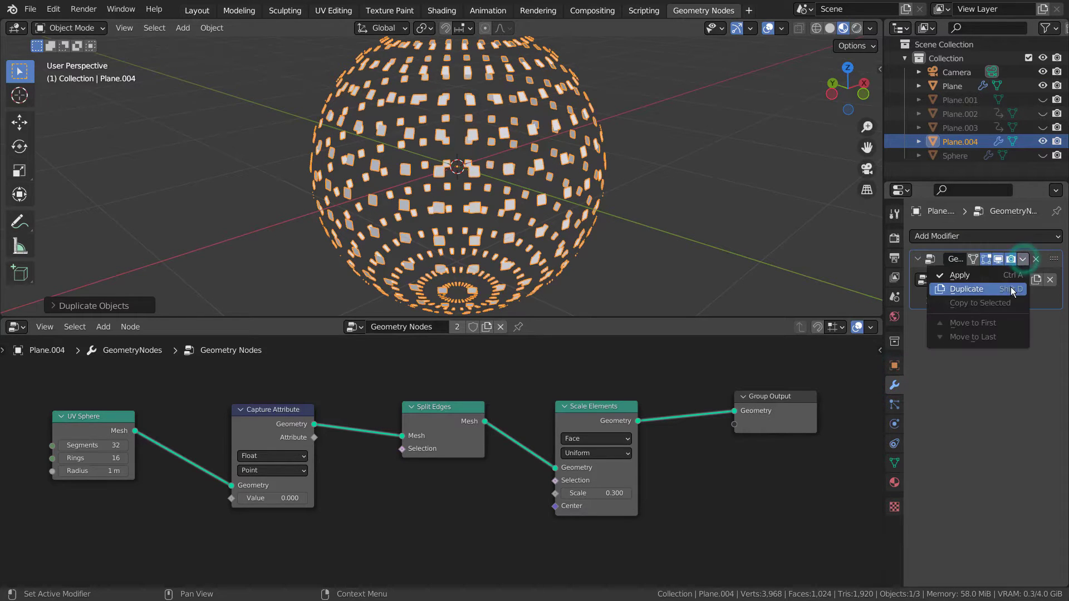
click(1003, 277)
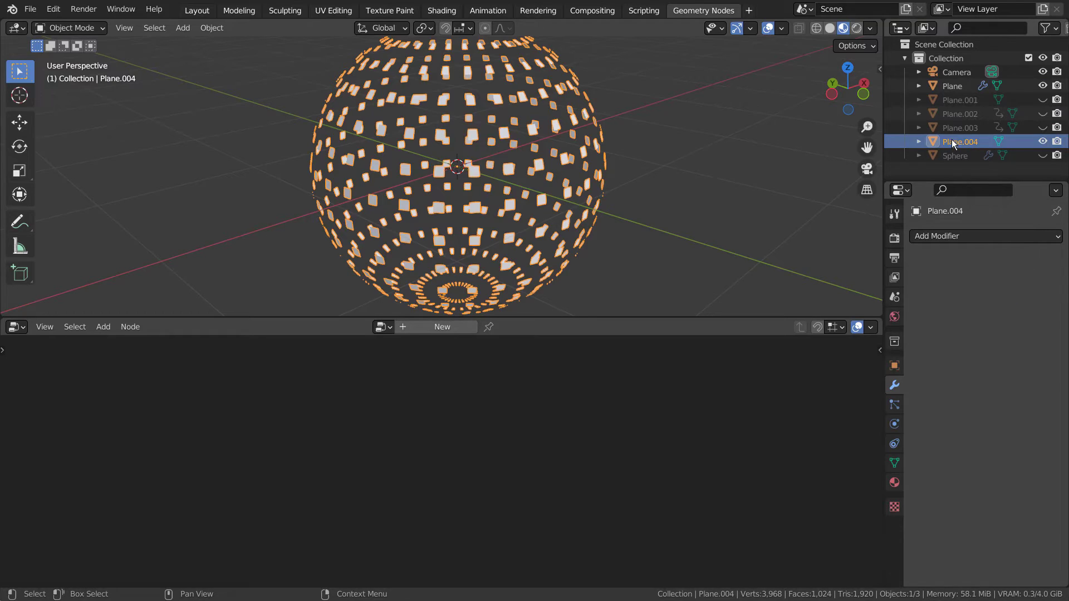
key(r)
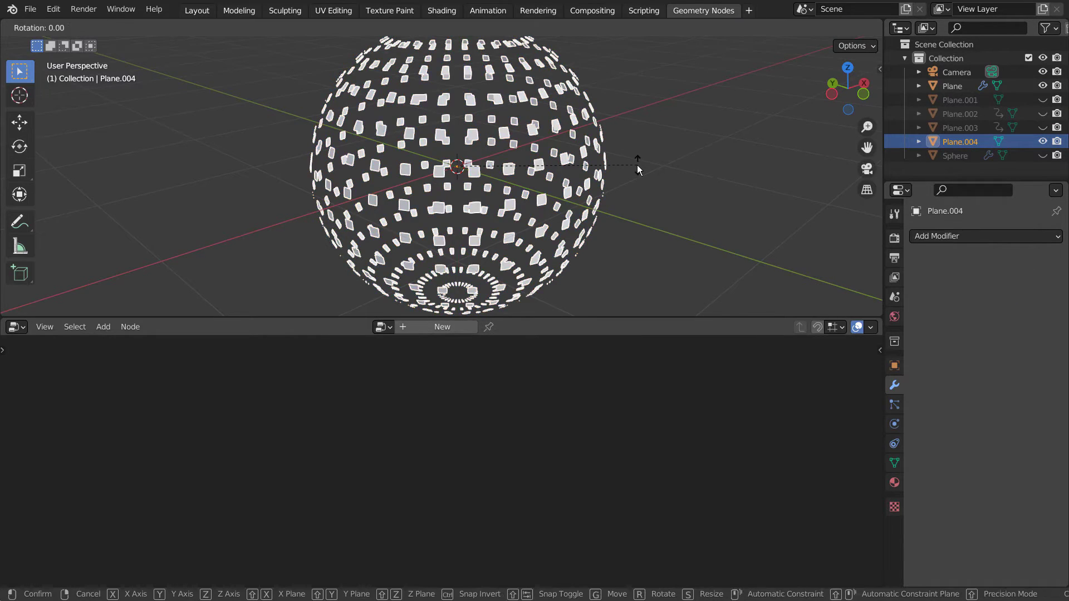
key(z)
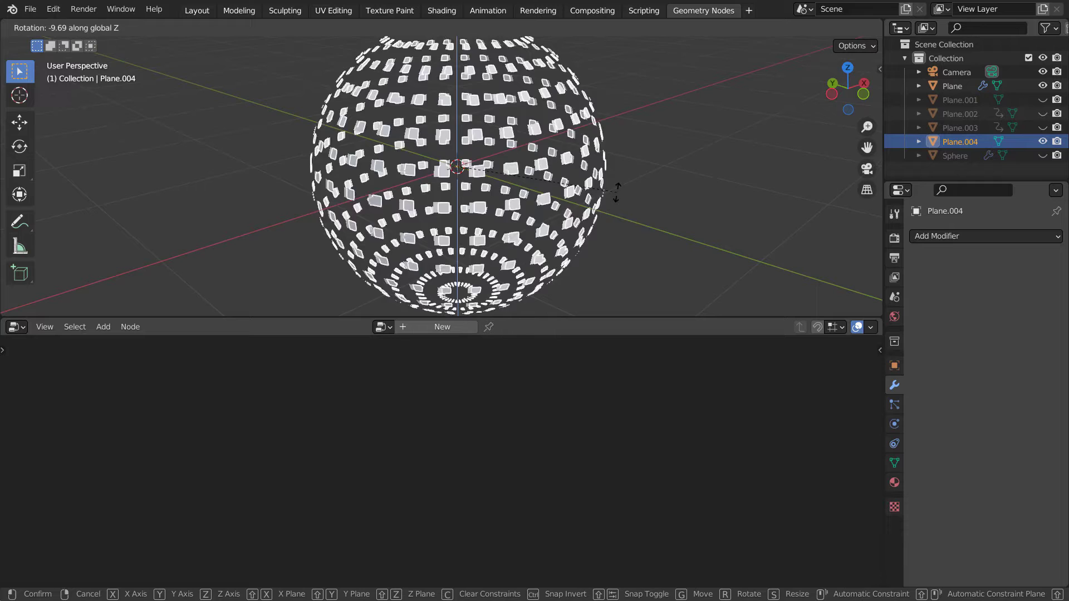
click(345, 203)
Delete the duplicate Plane.004 and make Plane active to show its nodes
key(x)
click(576, 204)
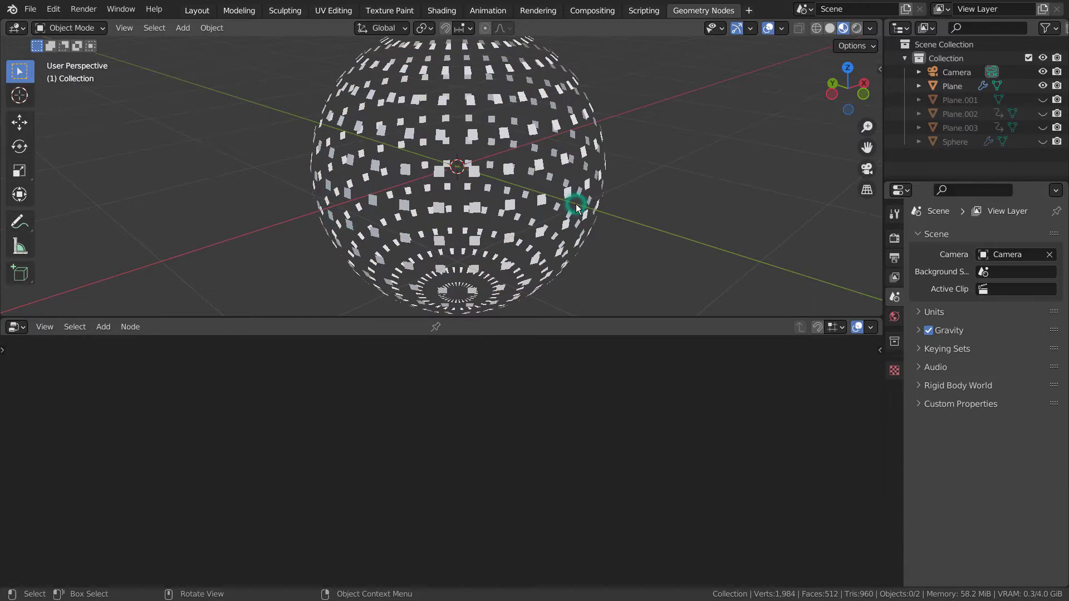
click(963, 85)
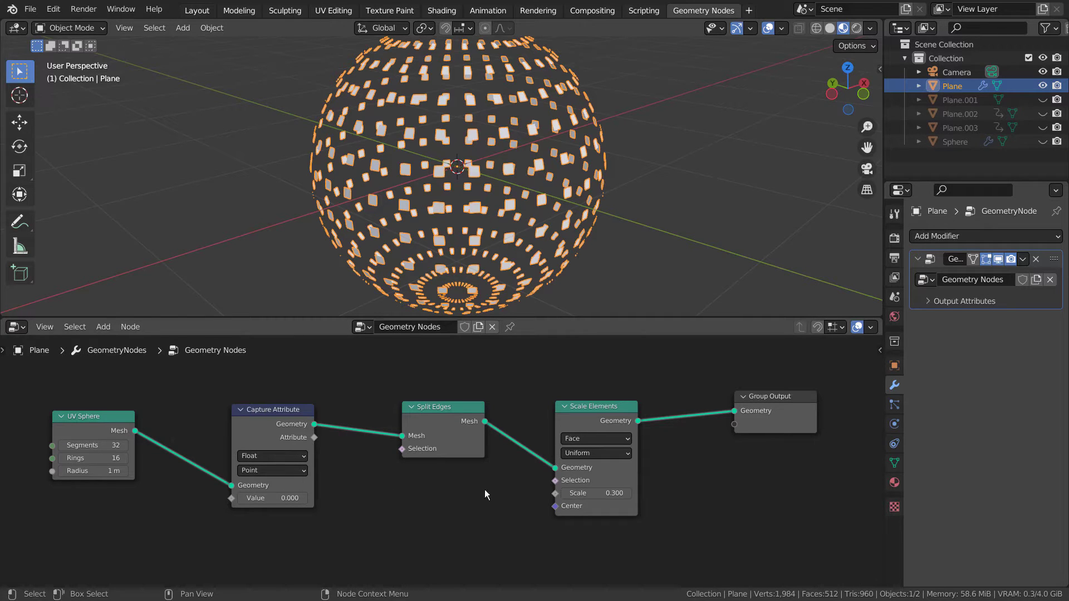
Experiment with a larger face scale and UV Sphere segment counts of 3 and 10
mouse_move(592, 494)
mouse_down()
mouse_move(835, 494)
mouse_move(579, 493)
mouse_move(613, 493)
mouse_move(587, 493)
mouse_move(600, 493)
mouse_up()
key(ctrl+z)
middle_drag(668, 248, 590, 267)
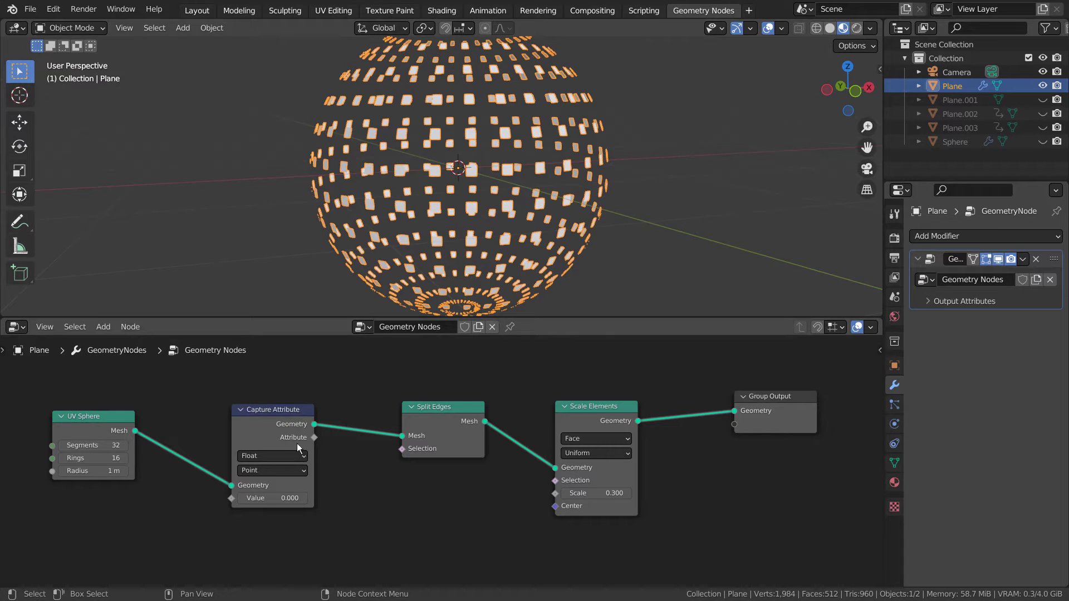
click(89, 446)
text(3)
key(Return)
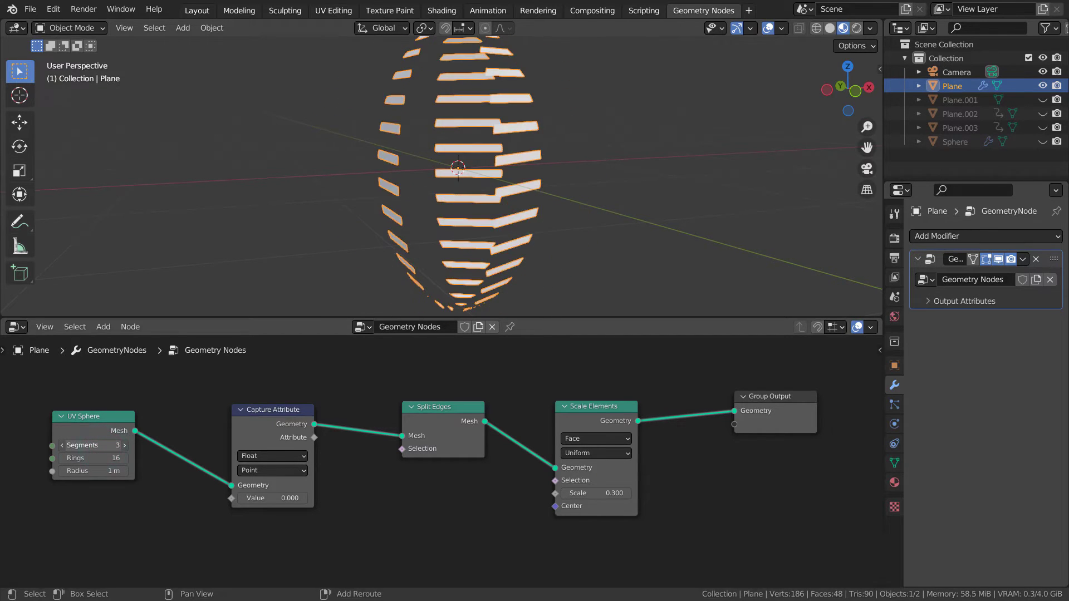
drag(89, 445, 111, 445)
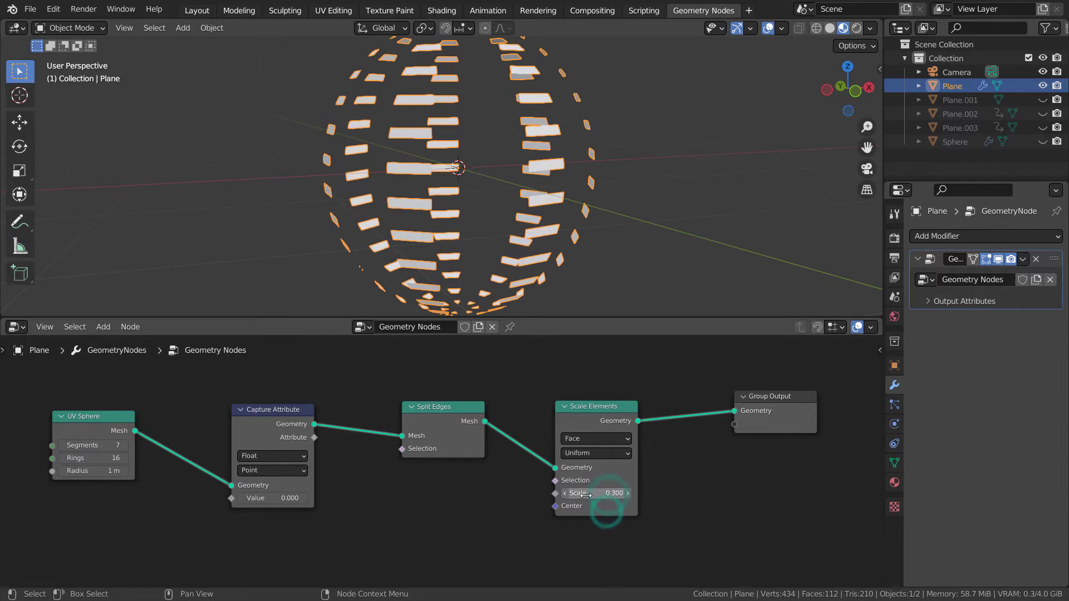
Try a 0.700 face scale, then undo back to 32 segments and 0.300 scale
mouse_move(584, 495)
mouse_down()
mouse_move(632, 494)
mouse_move(557, 494)
mouse_move(604, 494)
mouse_up()
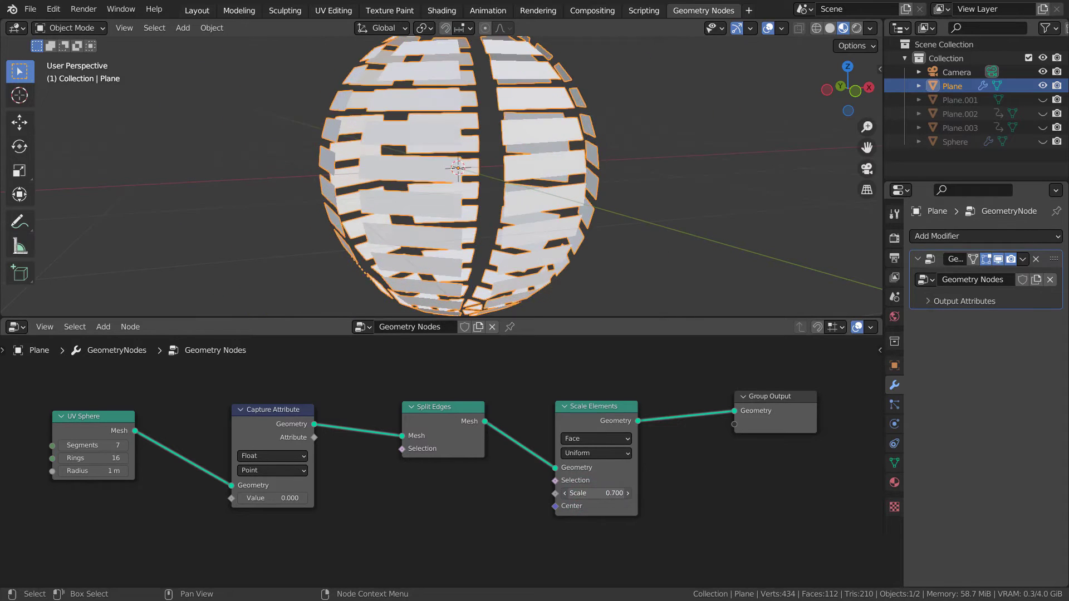
key(ctrl+z)
key(ctrl+z)
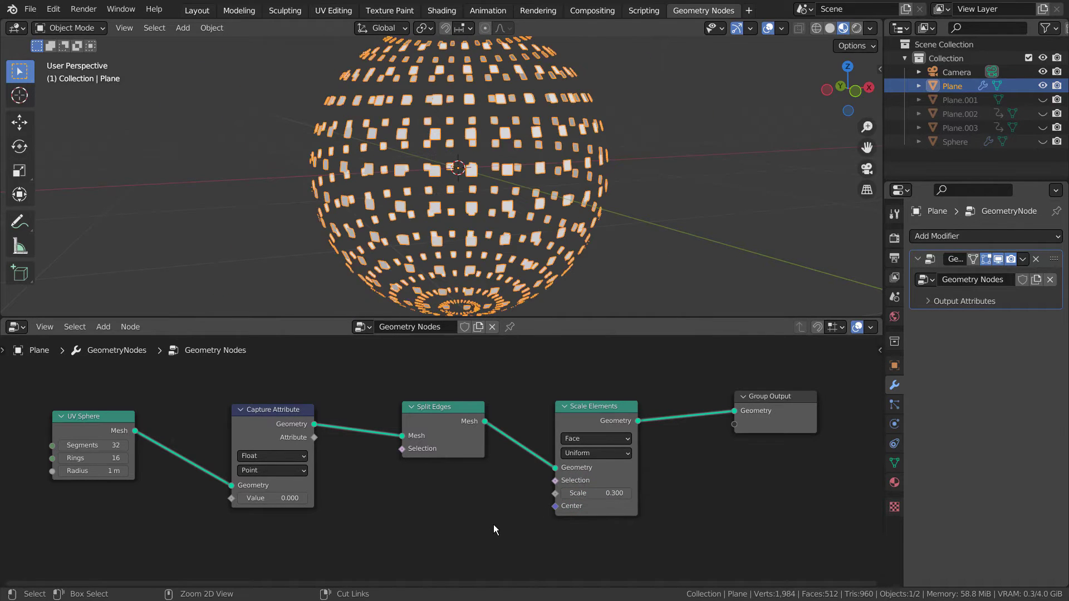
key(ctrl+z)
click(607, 153)
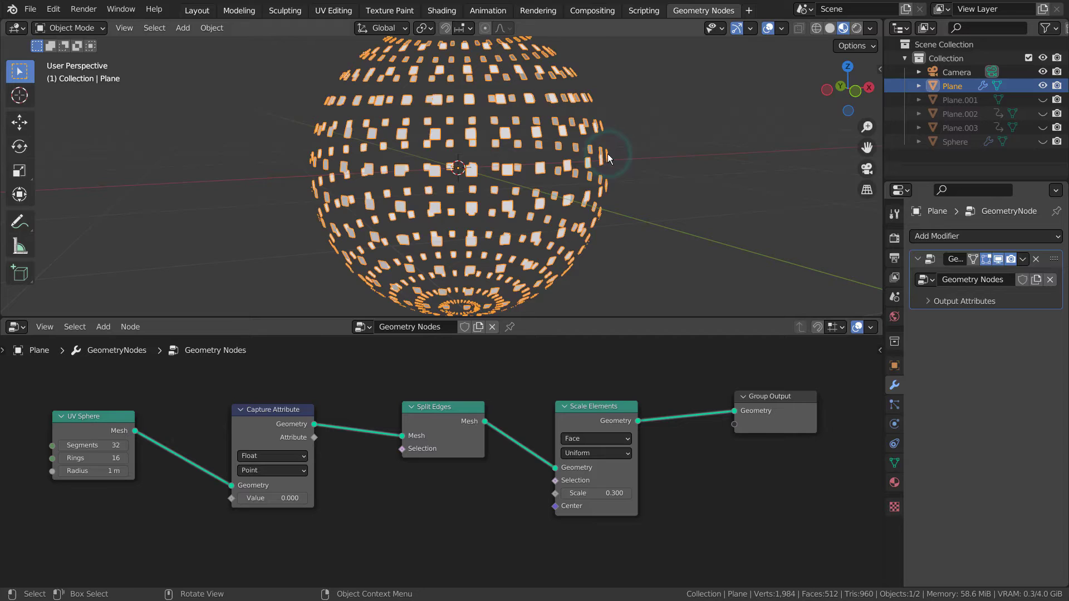
middle_drag(633, 150, 658, 162)
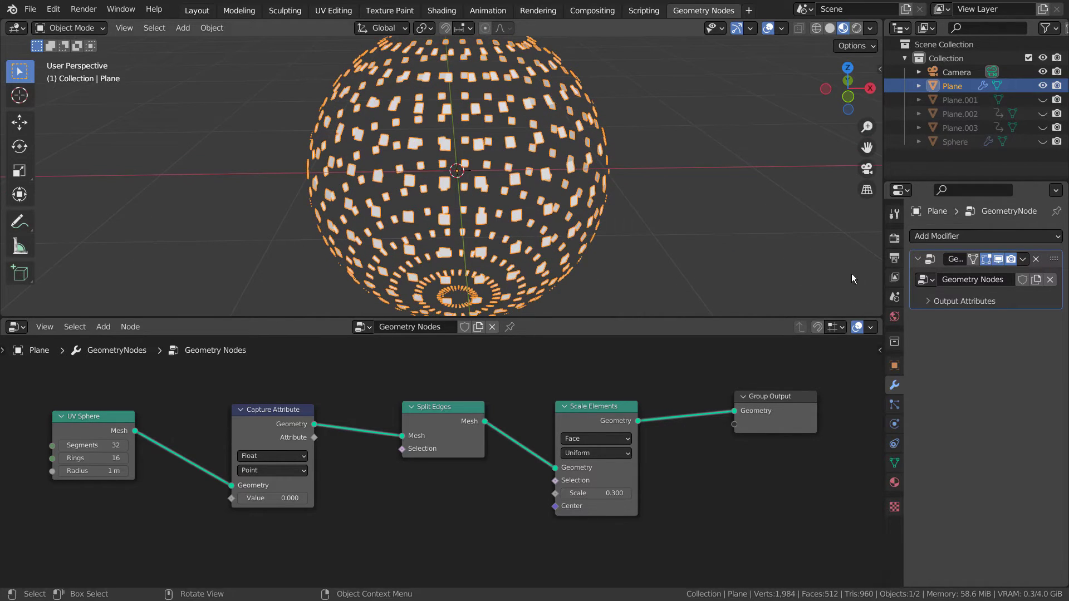
Hide Plane, show the blue, green and red shells, check Plane.003's transforms, and return to Layout
click(968, 101)
click(1042, 85)
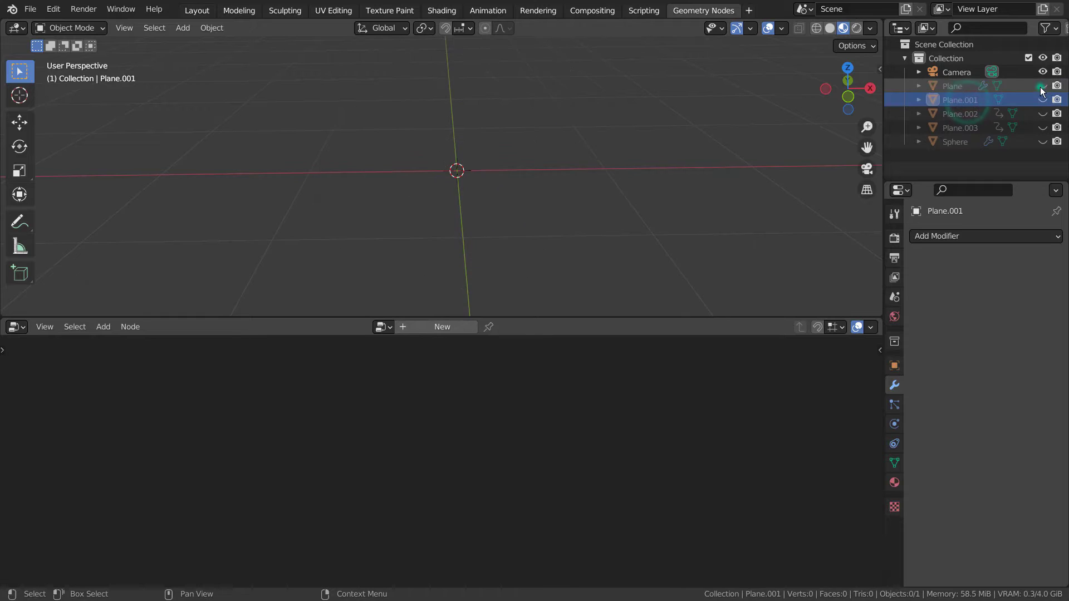
click(1042, 99)
key(n)
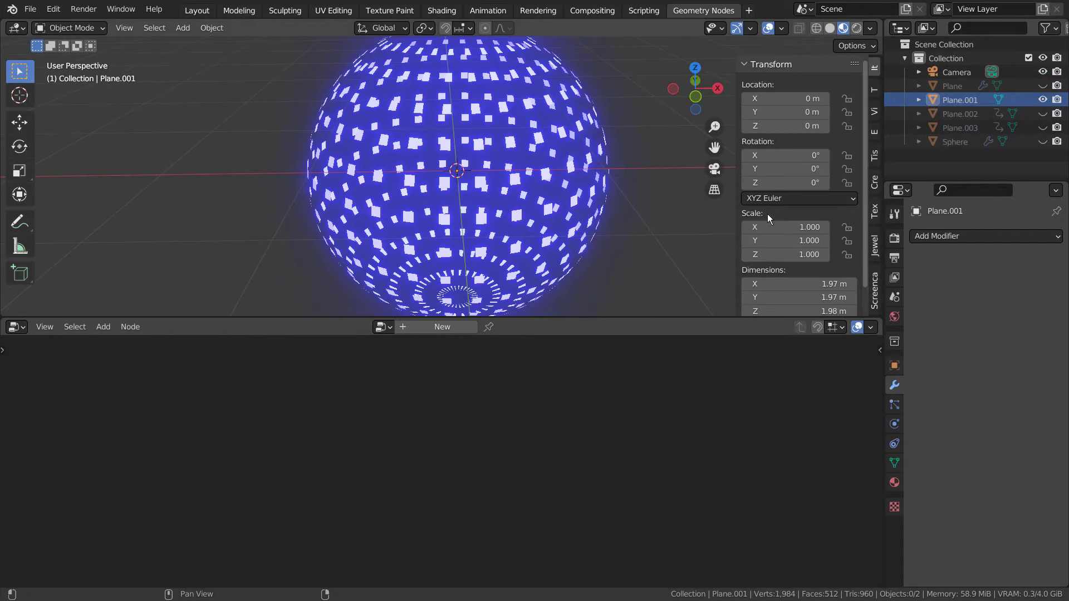
click(967, 126)
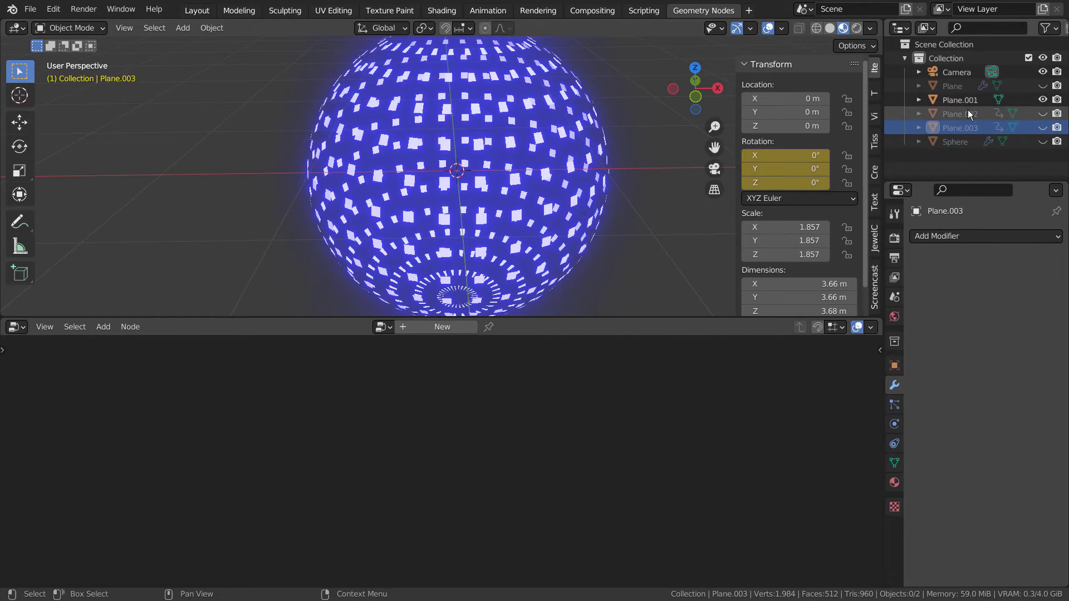
drag(1043, 114, 1043, 130)
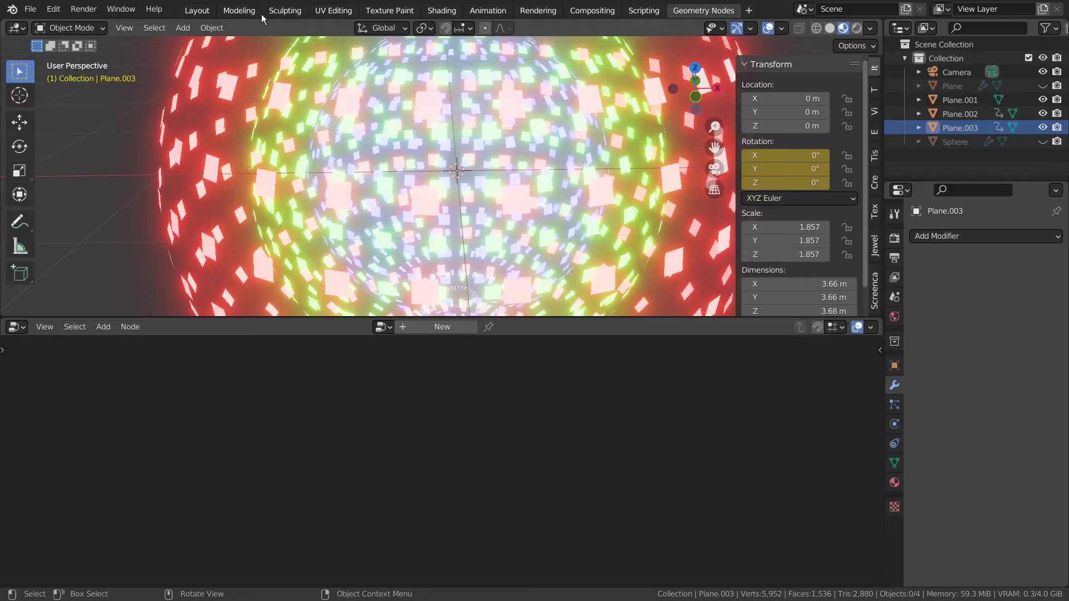
click(204, 10)
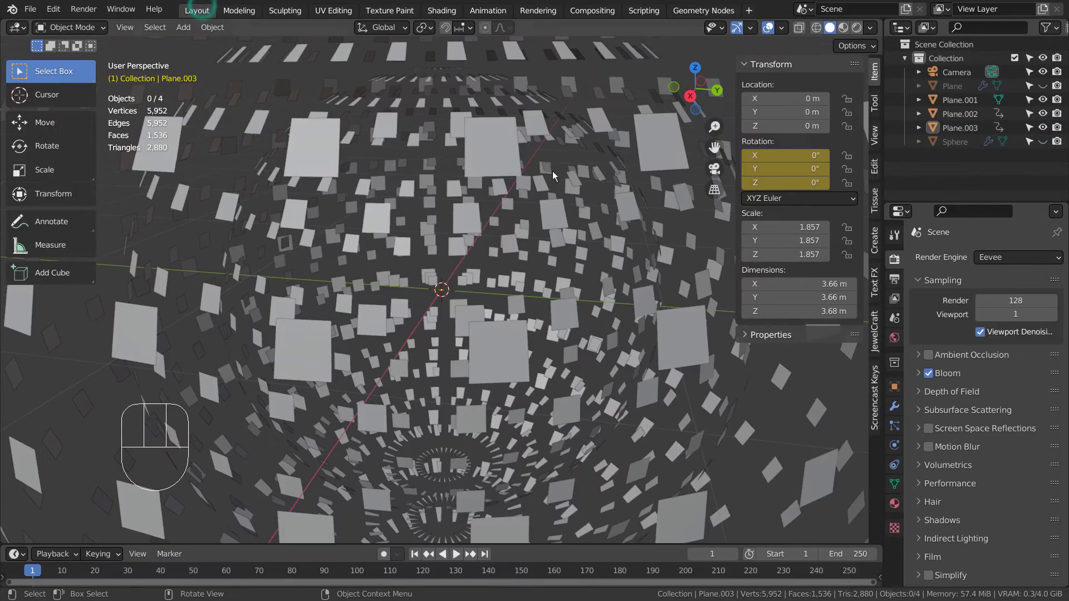
Switch to Material Preview, select Plane.002, and play the animation from frame 250
click(843, 28)
scroll(640, 248, down, 6)
middle_drag(640, 247, 780, 212)
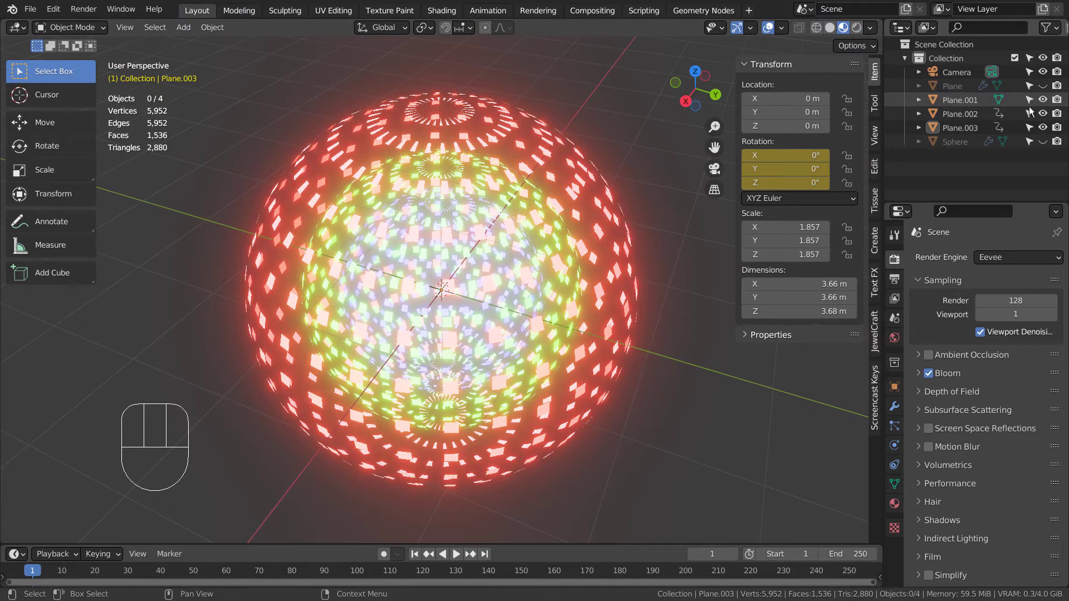
click(936, 113)
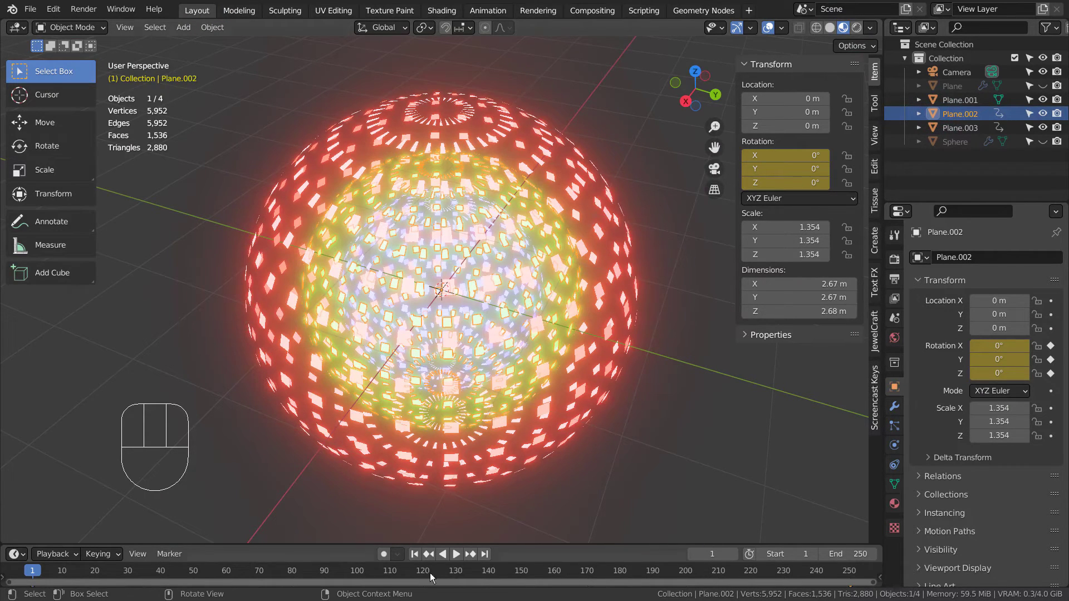
click(851, 574)
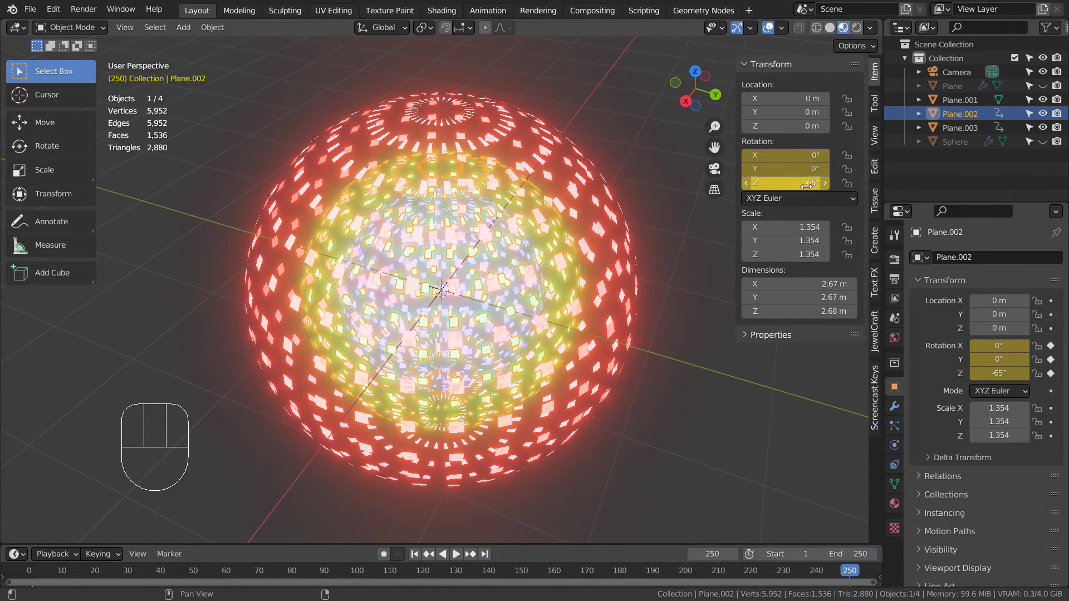
key(space)
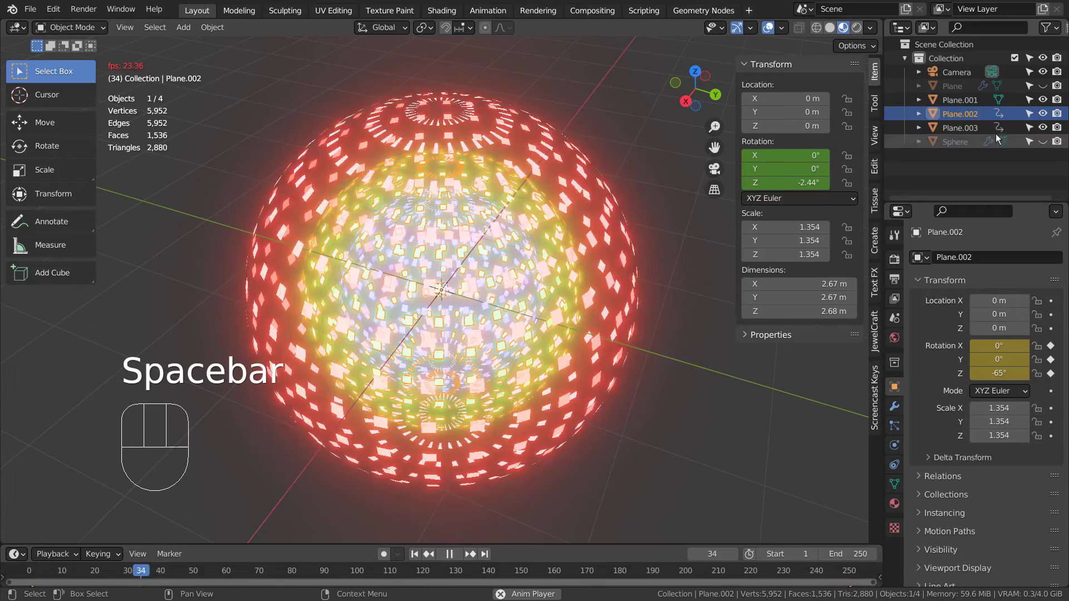
Hide all spheres, then isolate the green Plane.002 and afterwards the red Plane.003
click(1043, 100)
click(1041, 114)
click(1045, 128)
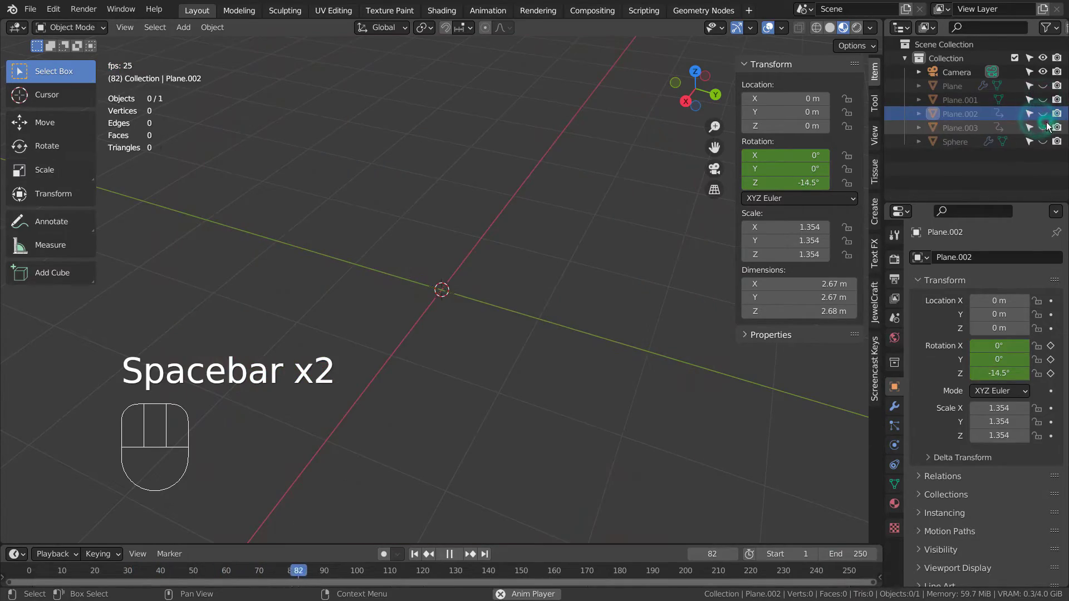
click(1042, 114)
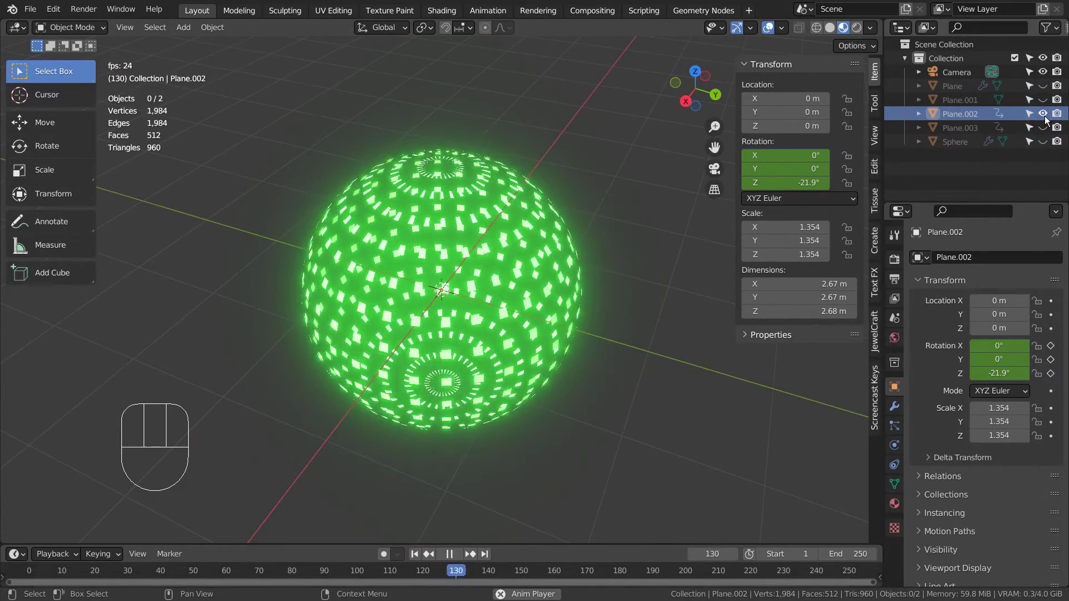
click(1043, 114)
click(1043, 128)
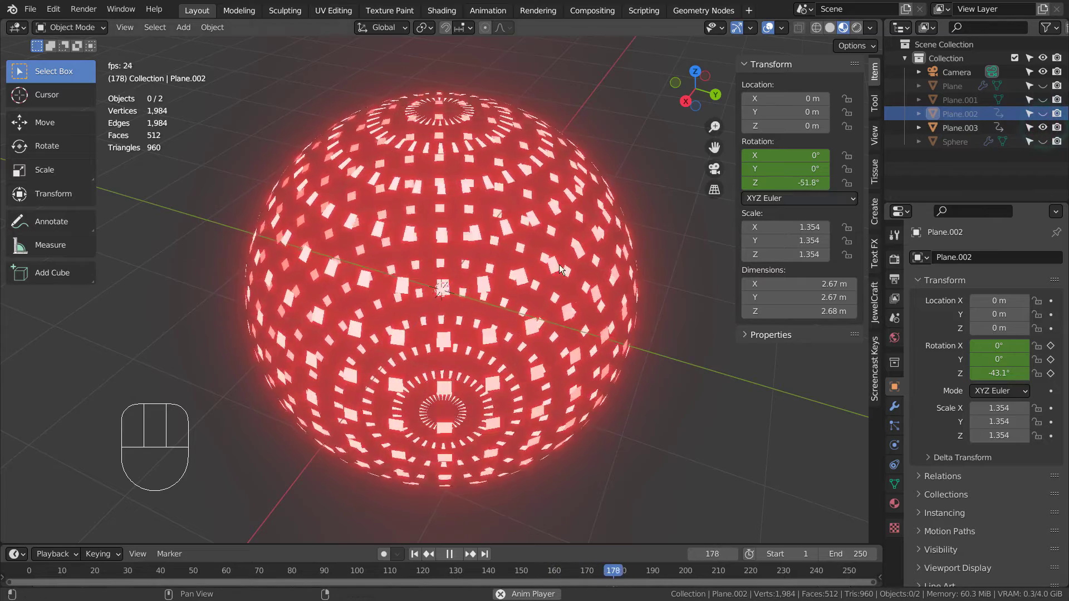
Stop playback at frame 250 and select the red Plane.003 sphere
key(space)
click(849, 571)
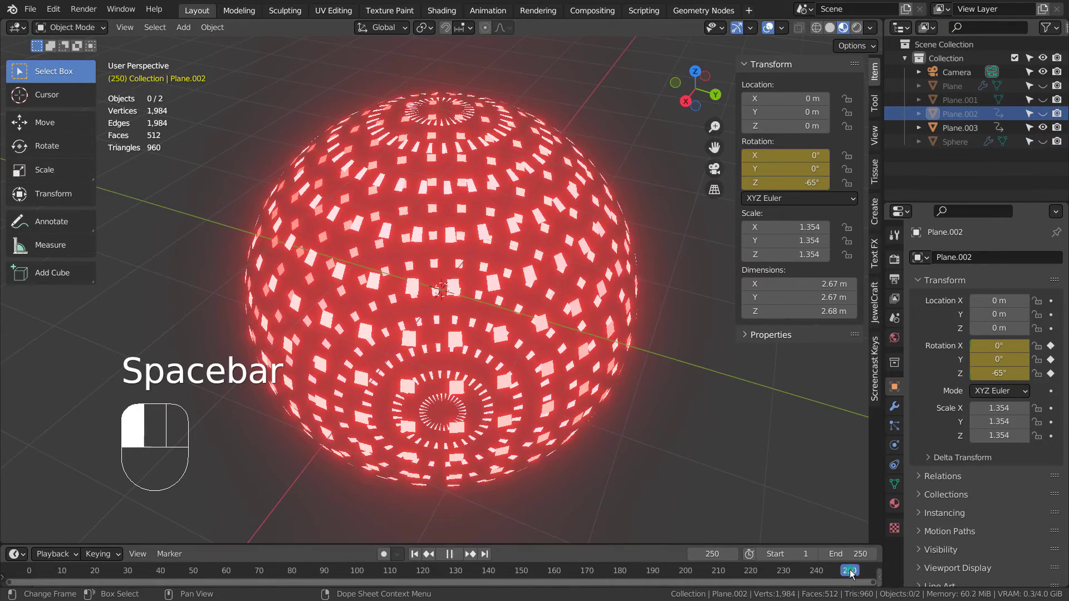
click(961, 128)
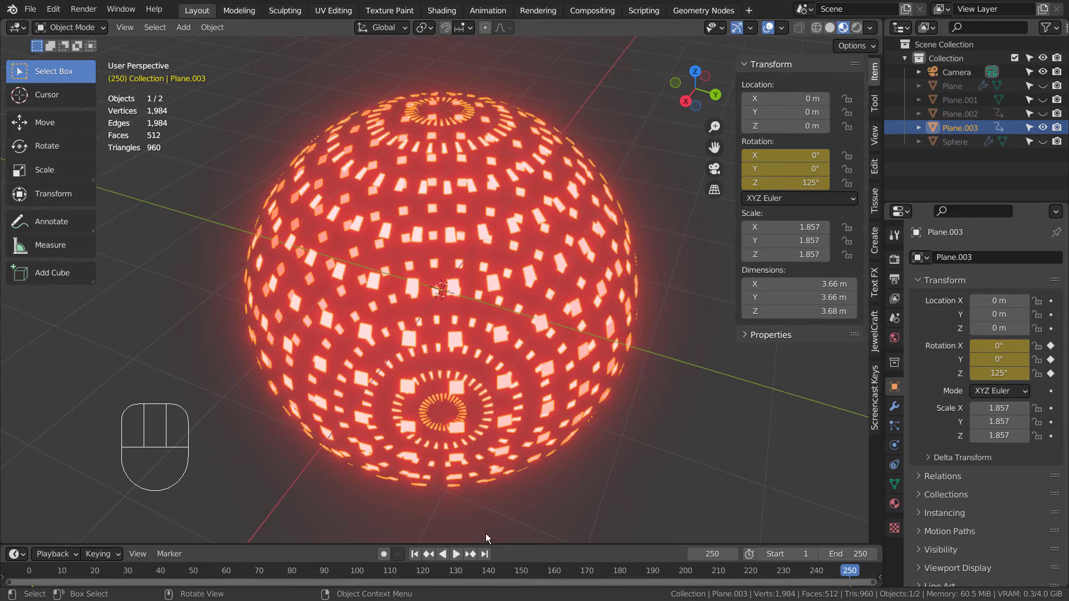
Show only the blue Plane.001 sphere, briefly play the animation, then rewind to frame 1
click(1043, 128)
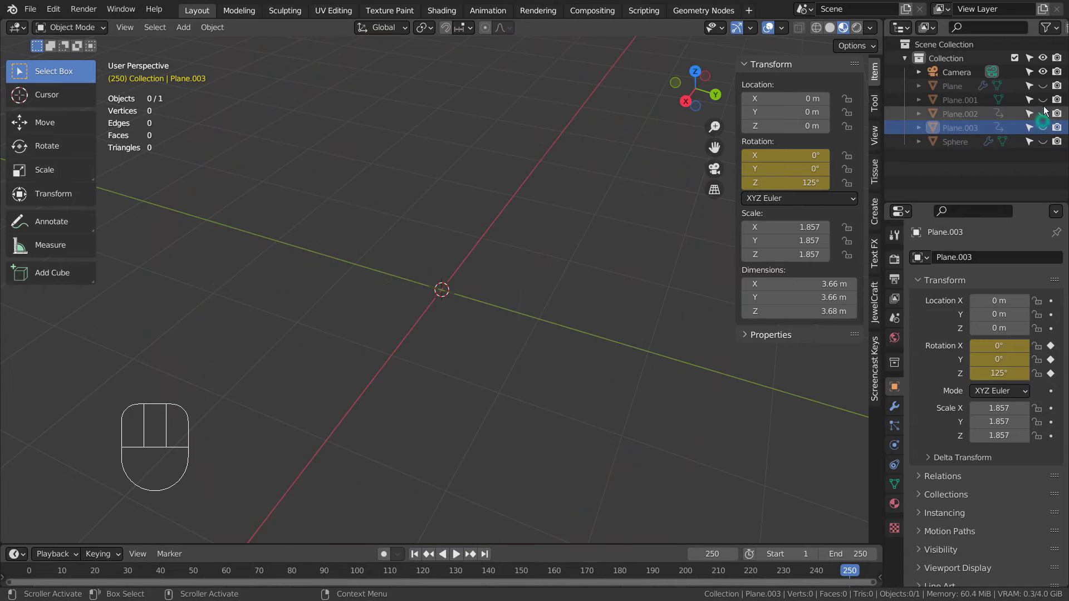
click(1042, 99)
click(457, 554)
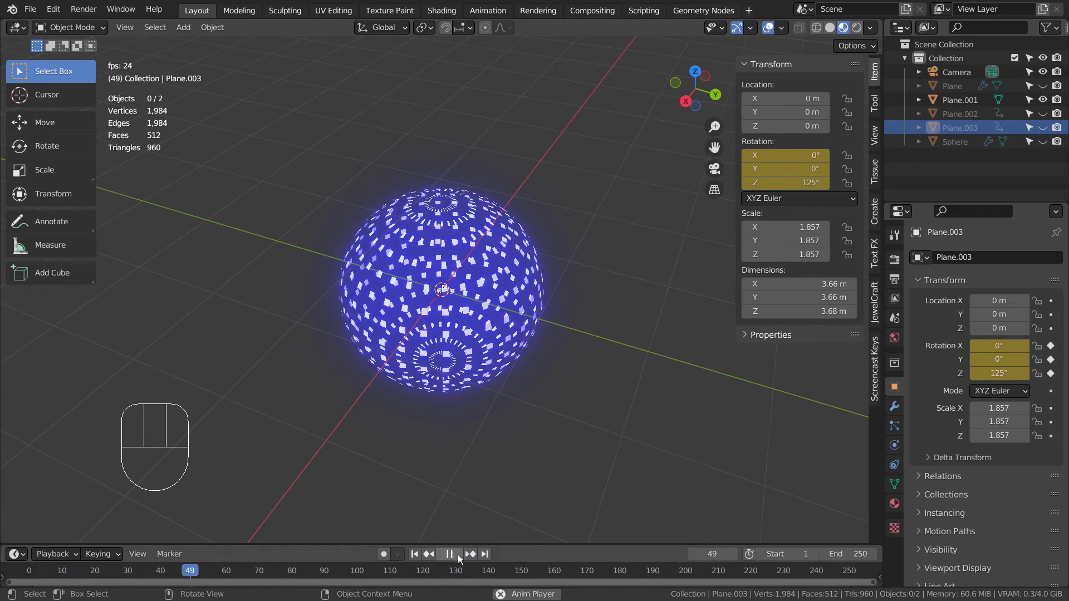
click(460, 556)
click(414, 554)
Unhide the green and red spheres and play the animation, orbiting and zooming inside the shells
click(1042, 113)
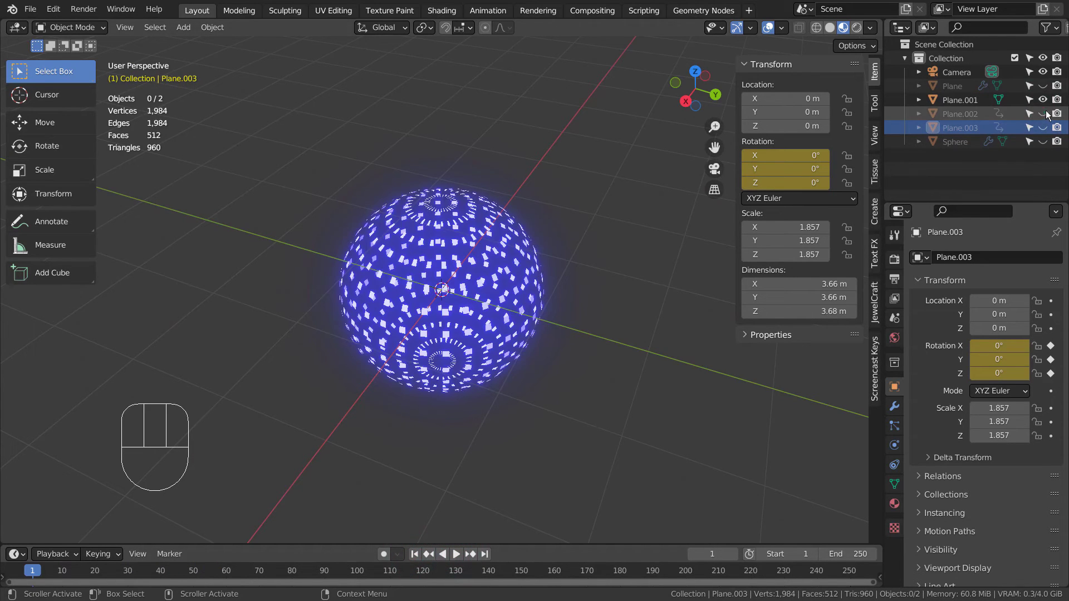
click(1042, 127)
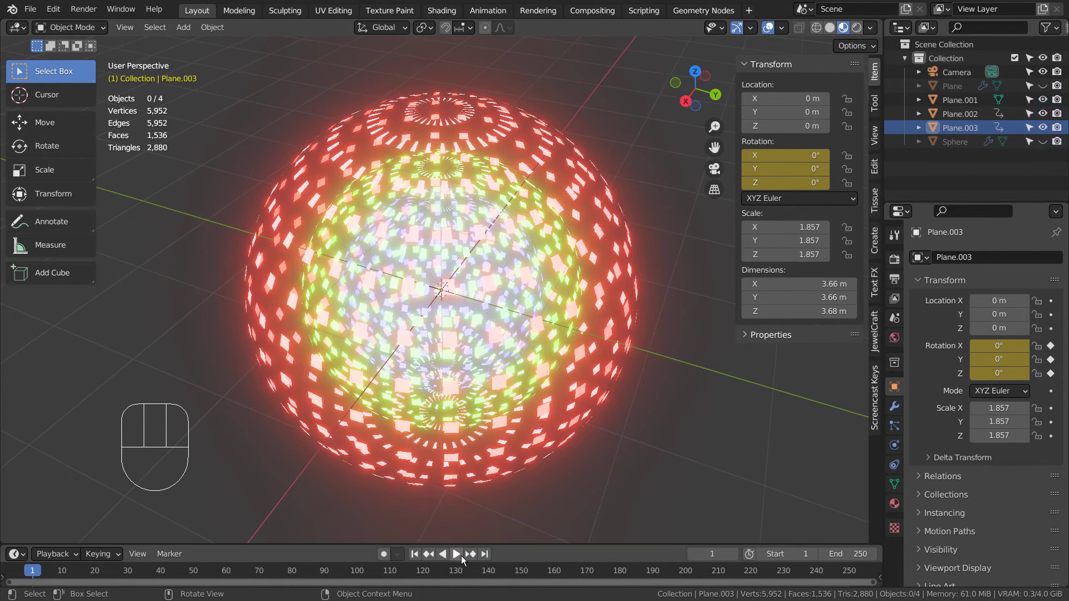
click(457, 554)
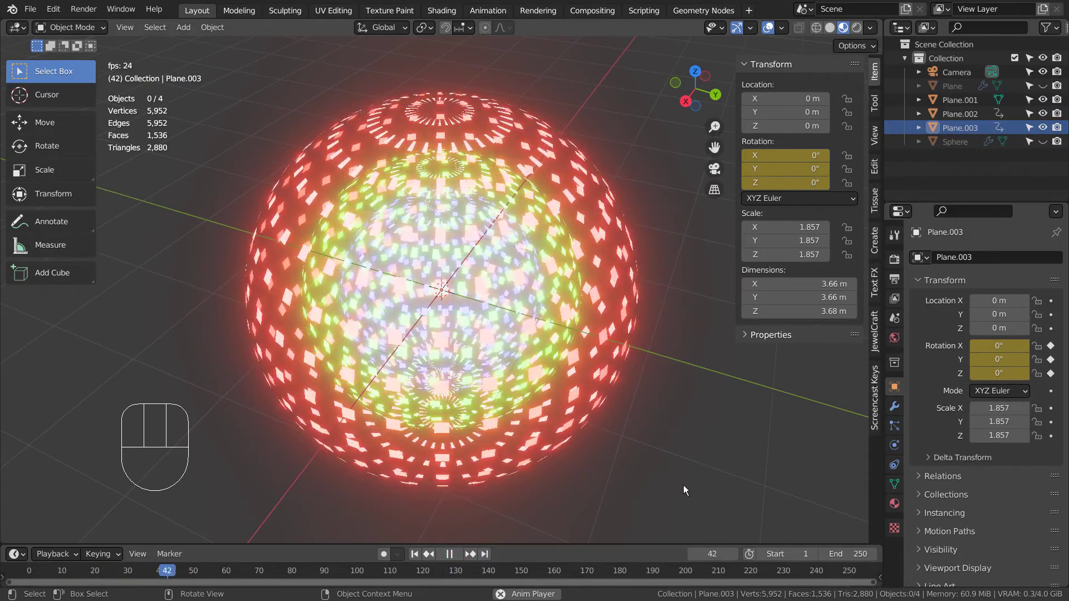
middle_drag(740, 476, 706, 376)
scroll(705, 387, up, 5)
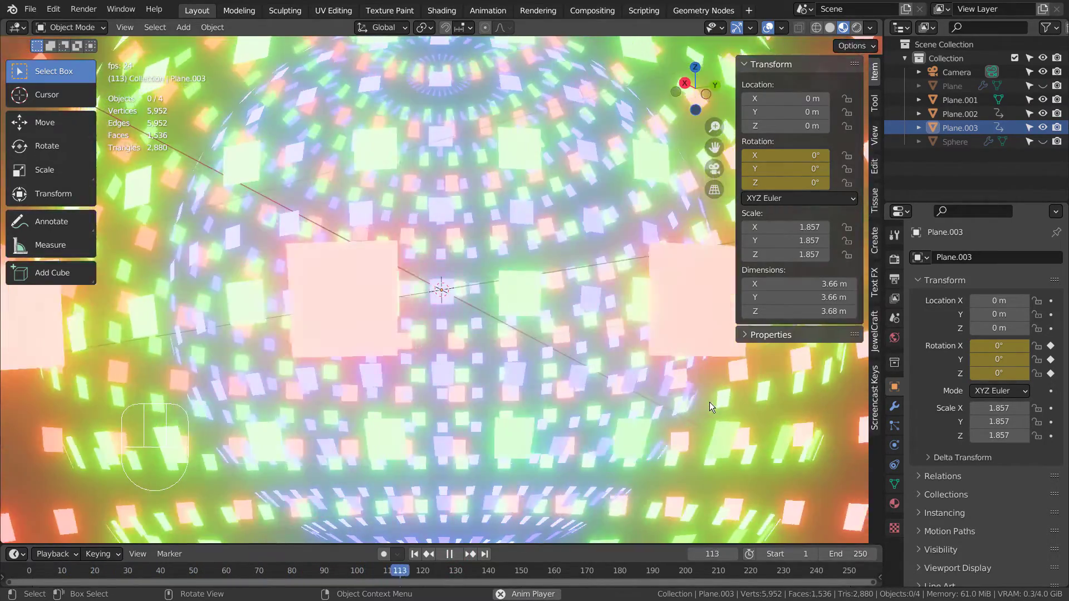